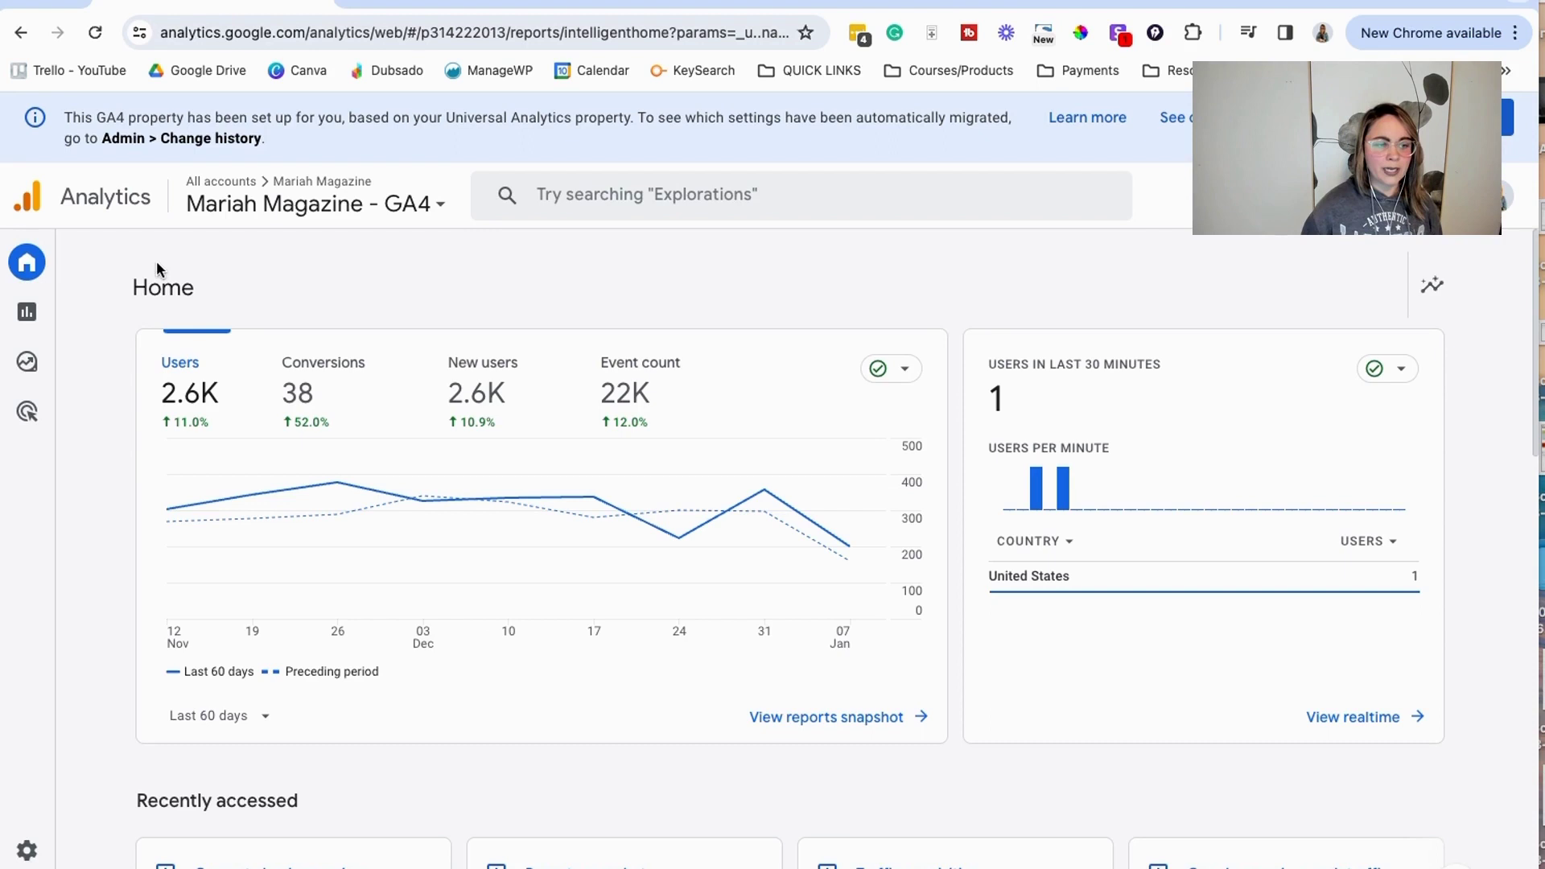
# - Open the Reports snapshot from the left navigation rail
pyautogui.moveTo(20, 280)
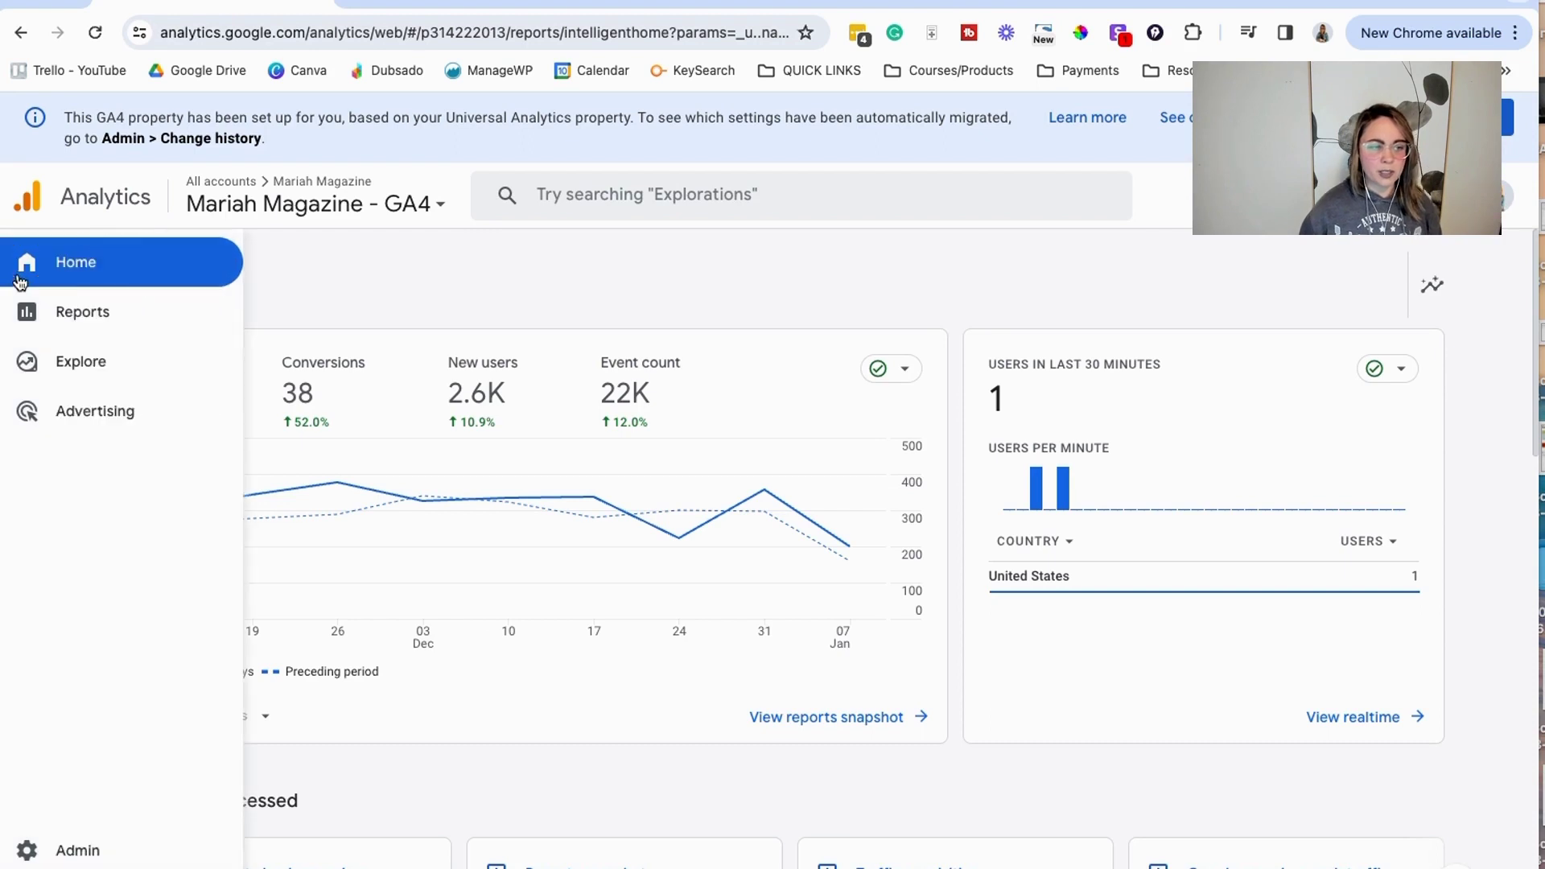
pyautogui.click(97, 325)
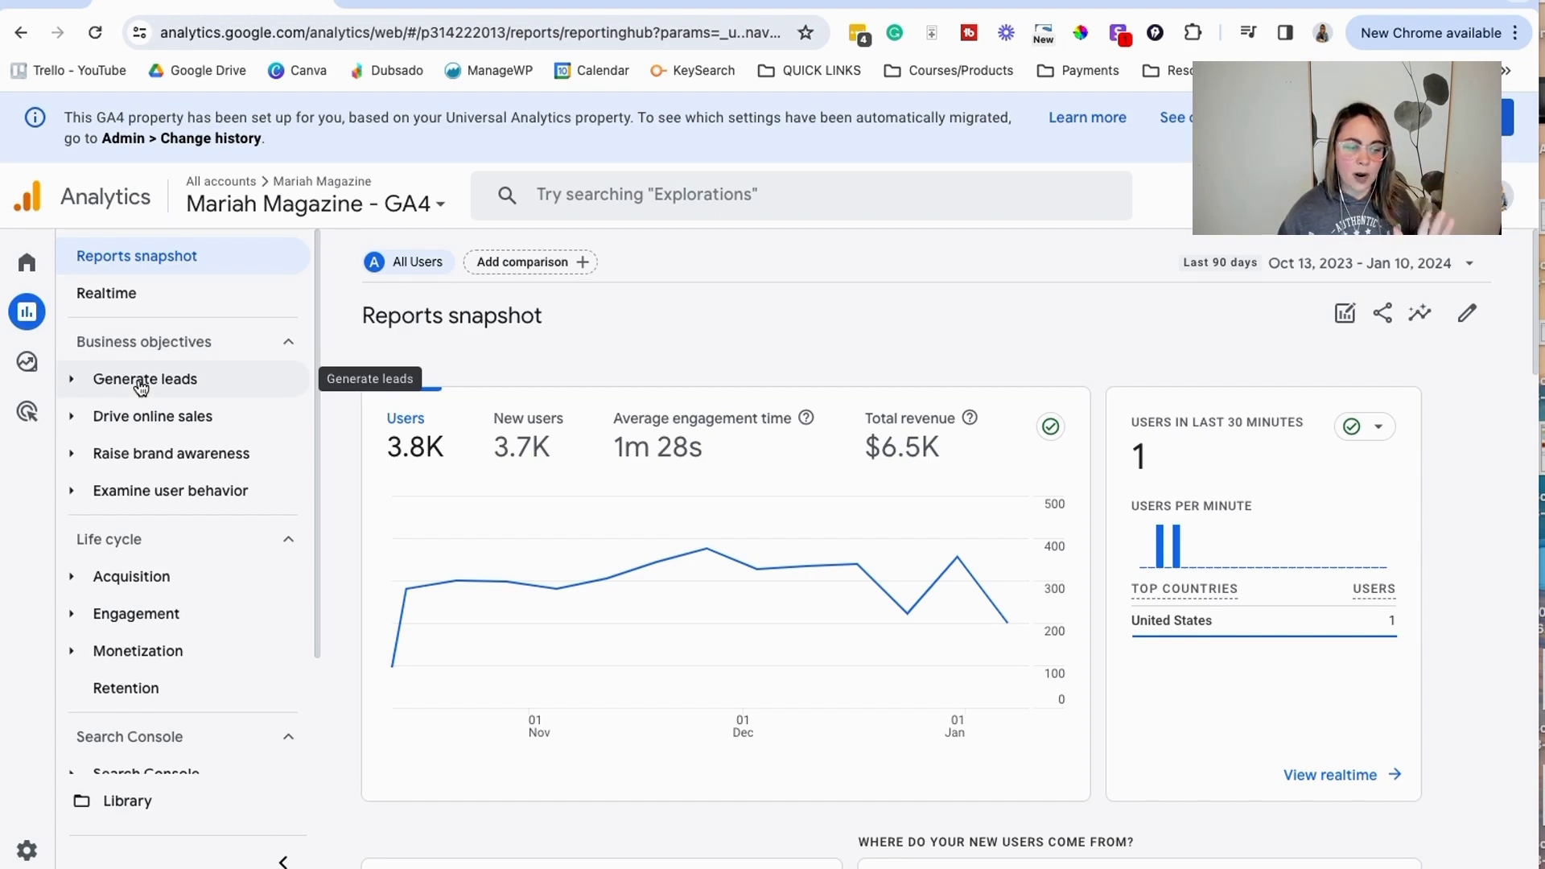
# - Expand the Generate leads reports, then collapse them again
pyautogui.click(142, 384)
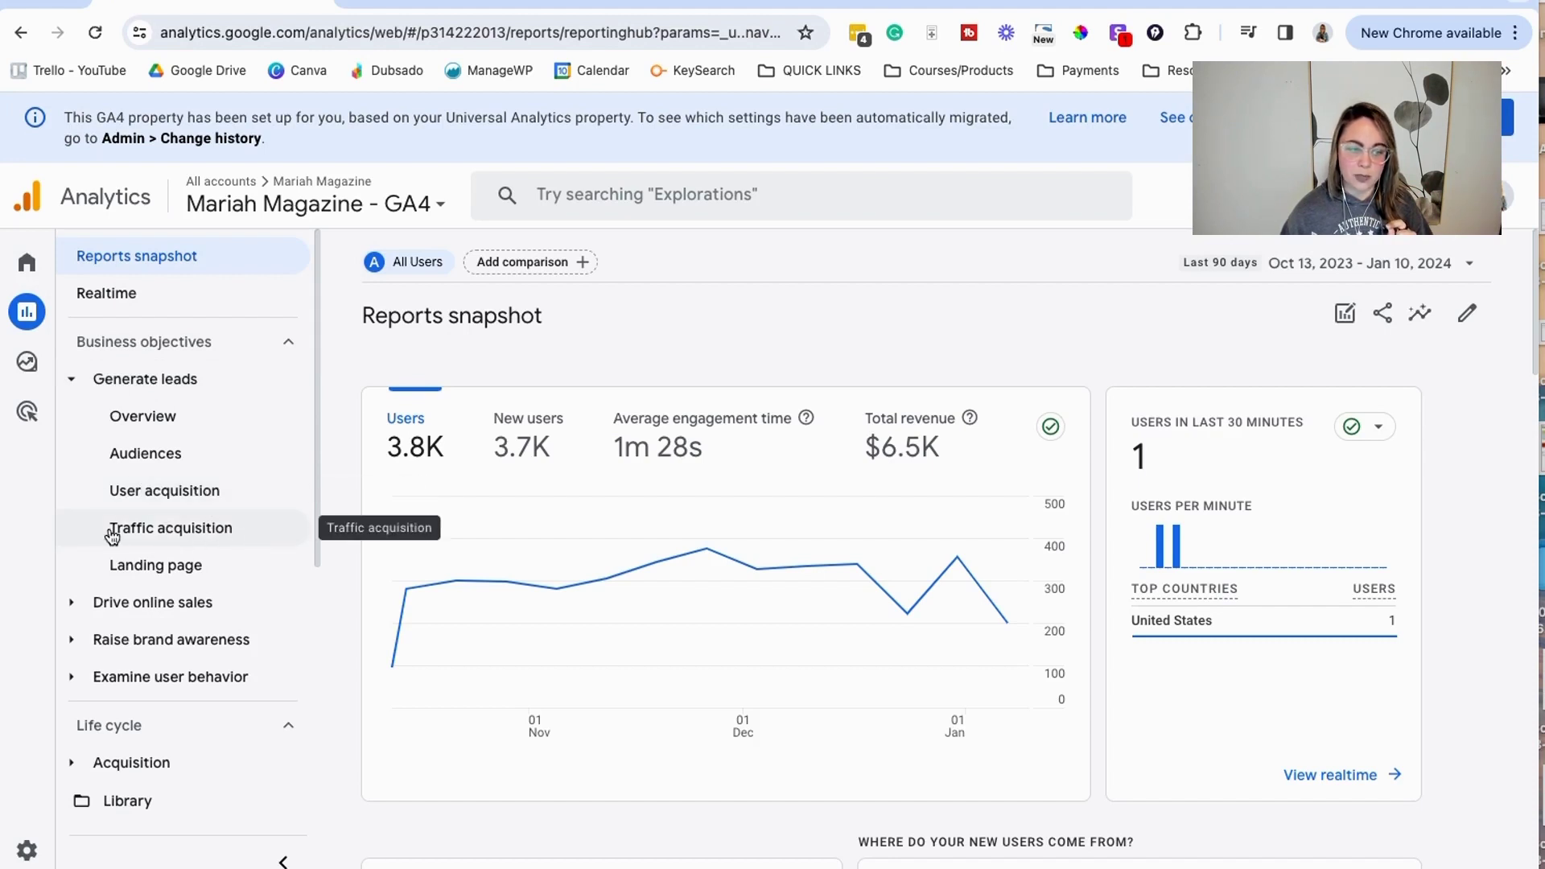
pyautogui.click(72, 389)
pyautogui.scroll(-3, 241, 450)
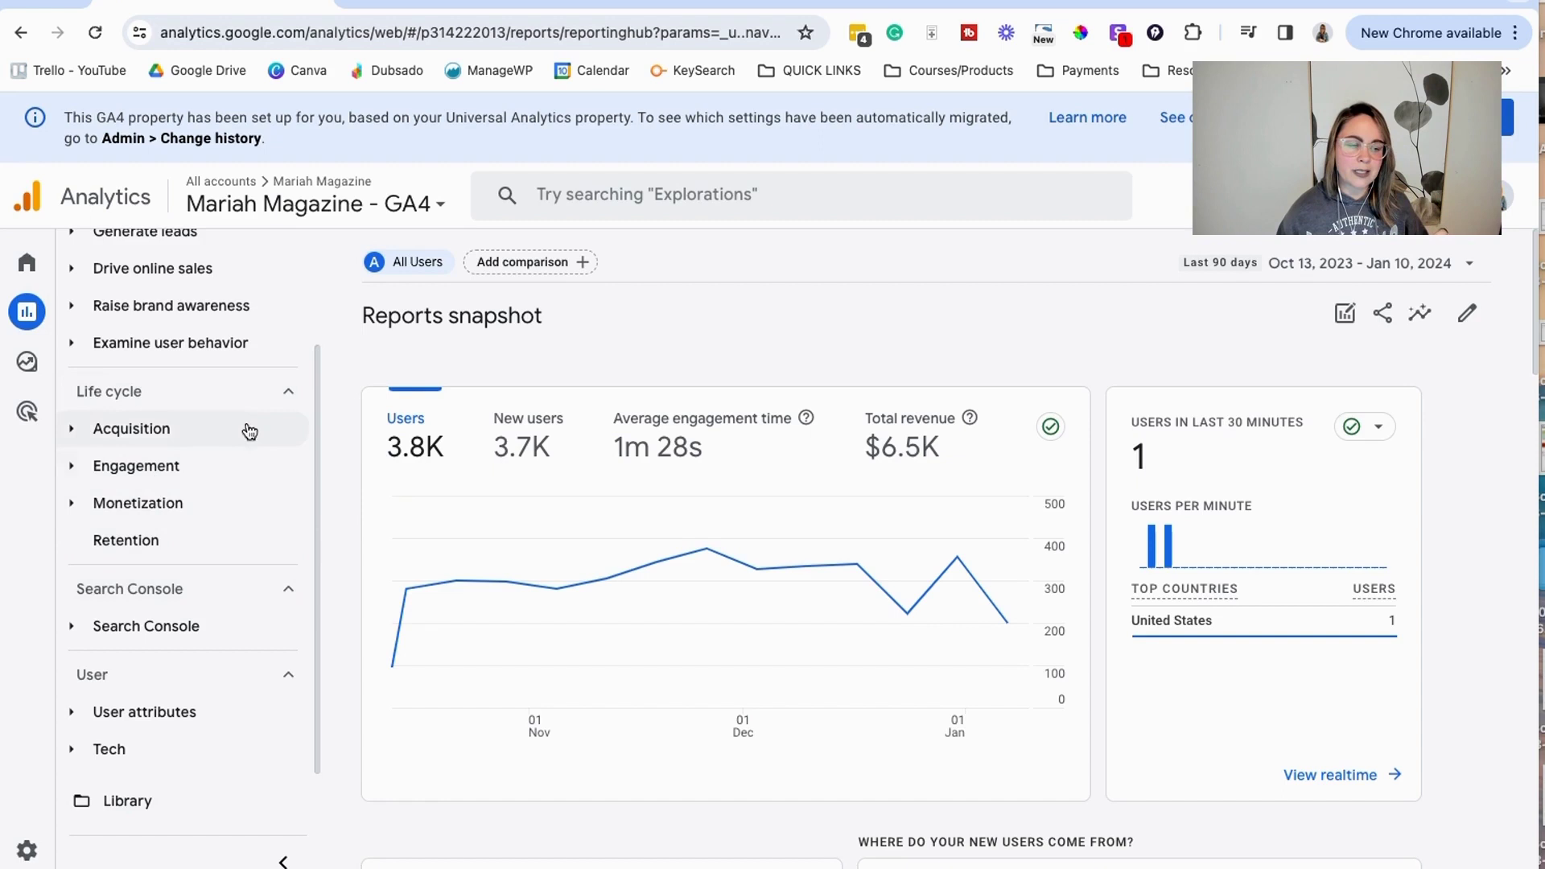
# - Expand the Acquisition group under Life cycle in the Reports navigation
pyautogui.scroll(1, 198, 402)
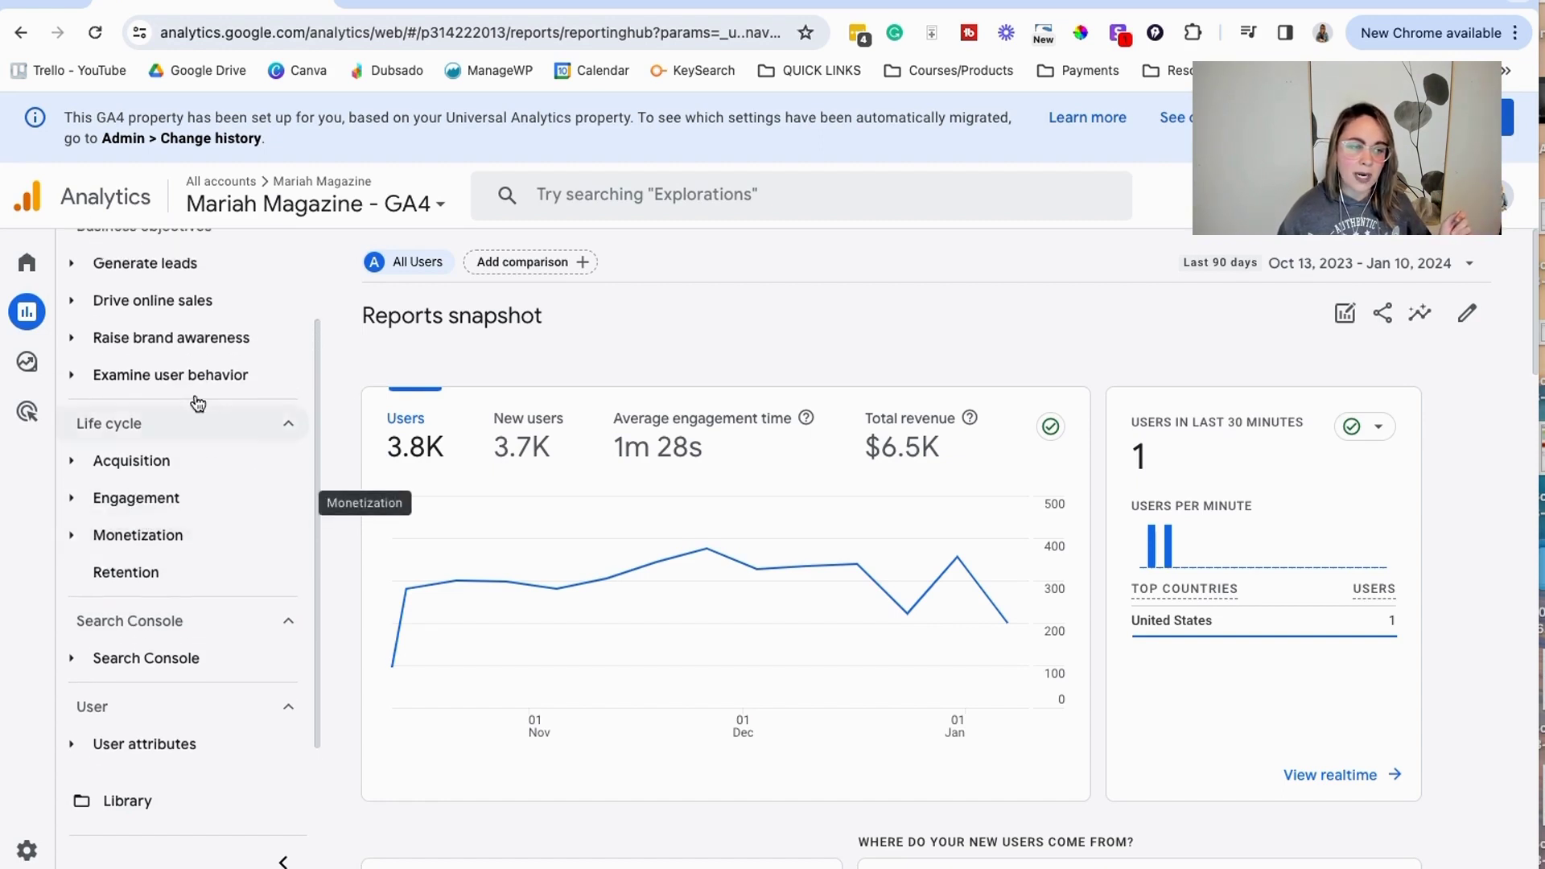
pyautogui.scroll(3, 198, 402)
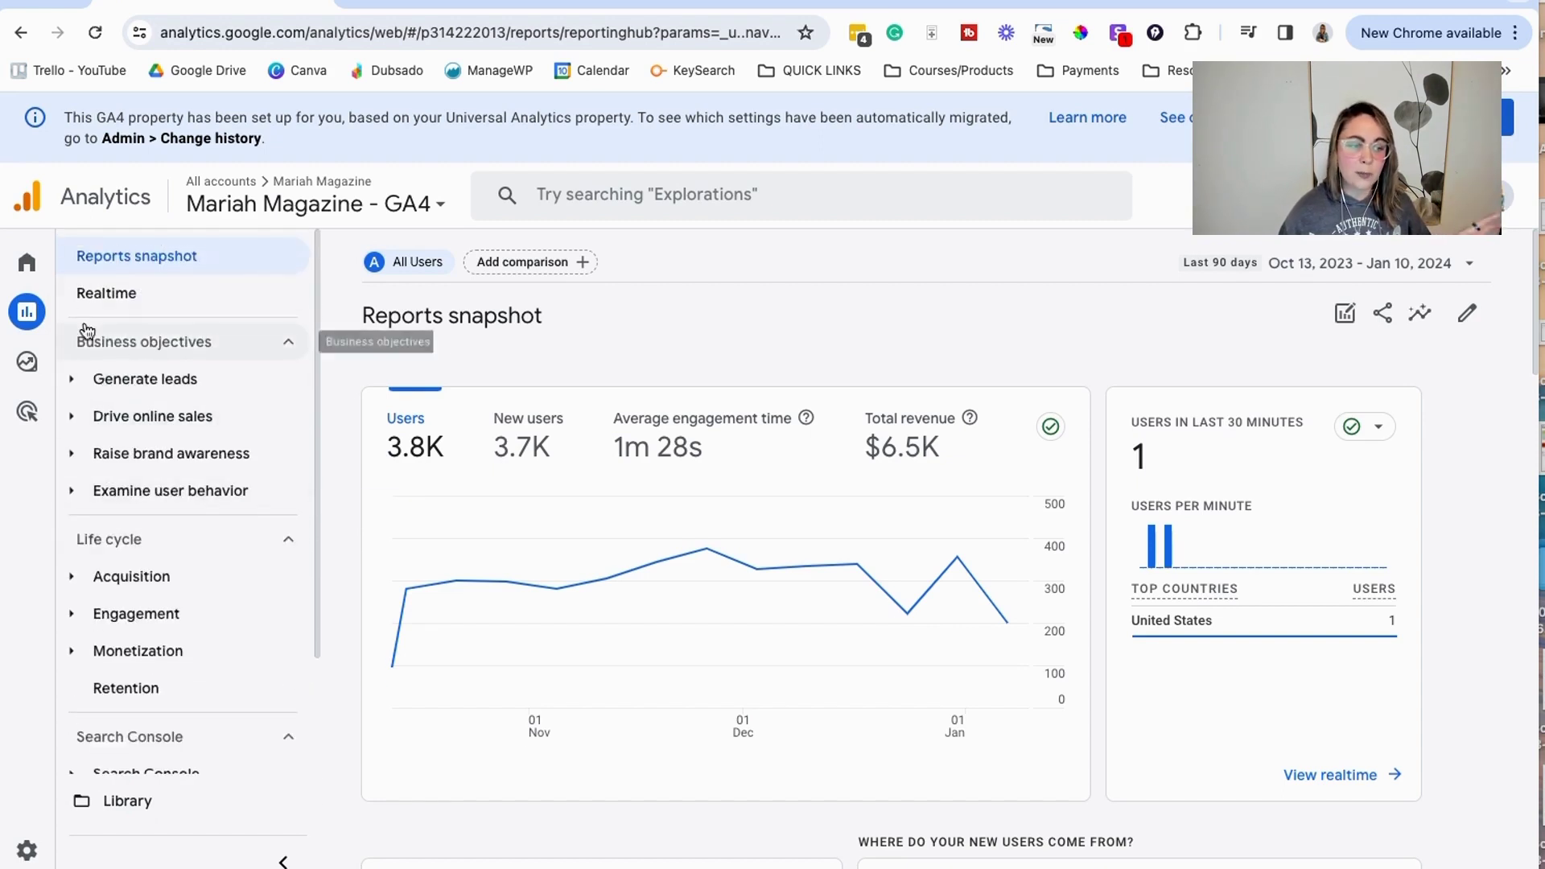
pyautogui.scroll(-2, 247, 418)
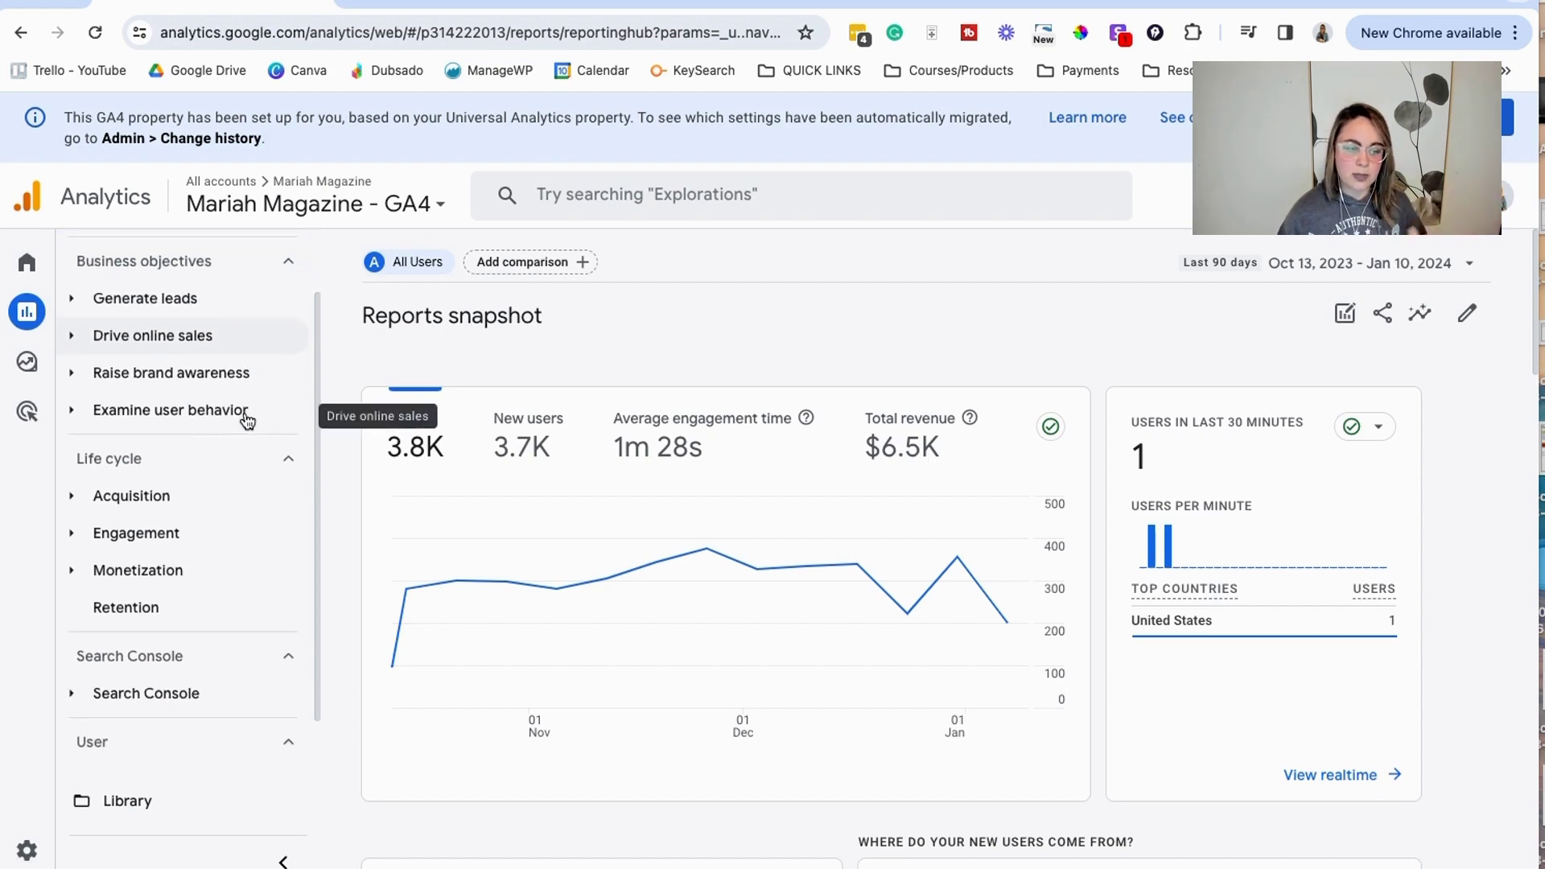
pyautogui.scroll(-1, 247, 420)
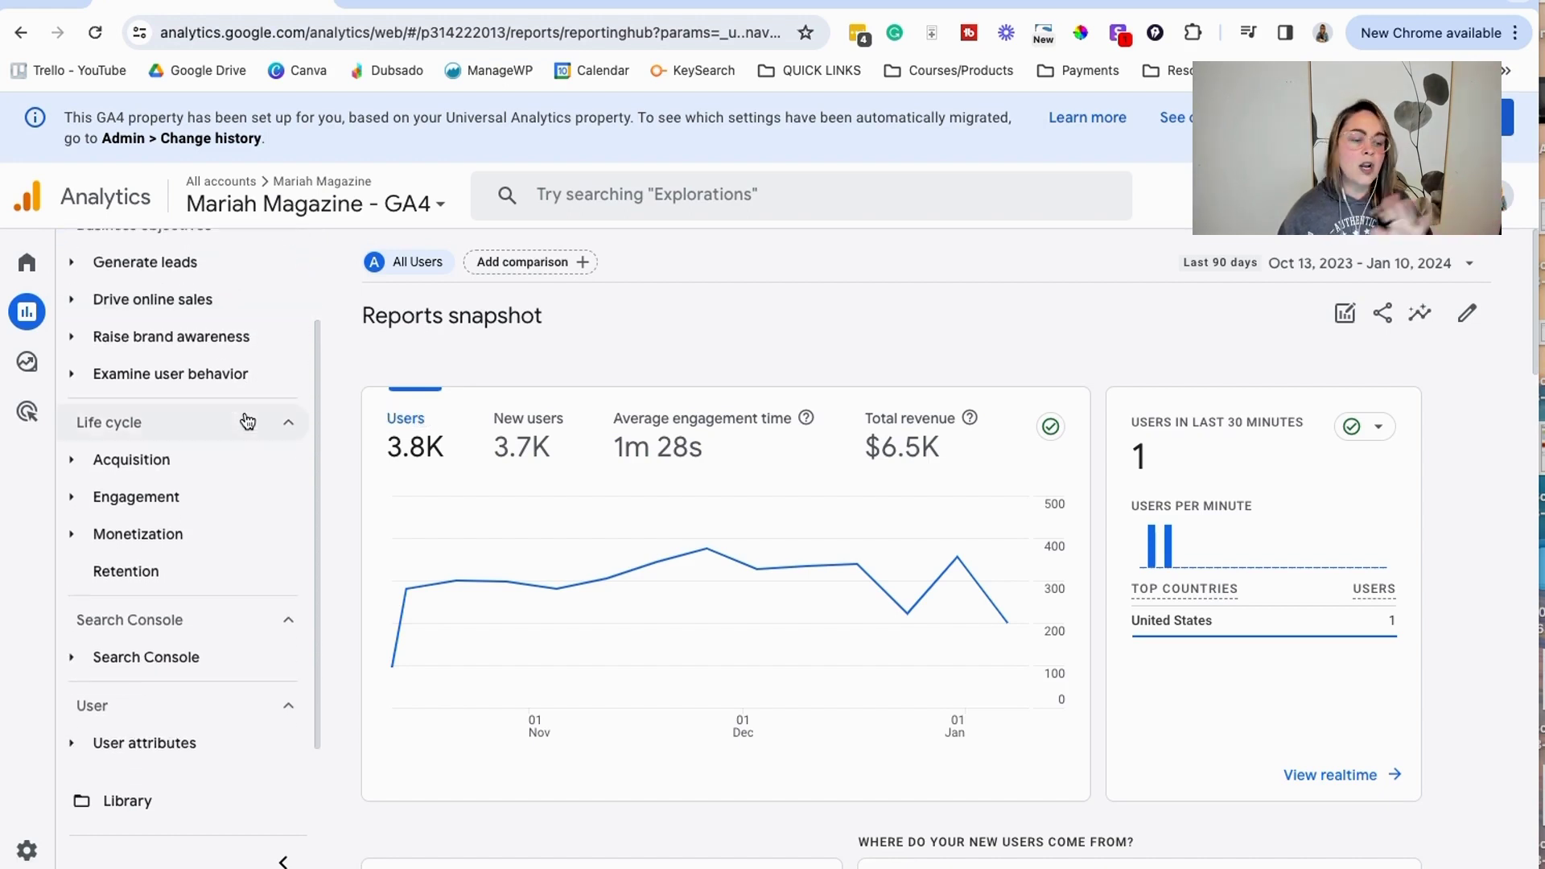
pyautogui.click(138, 460)
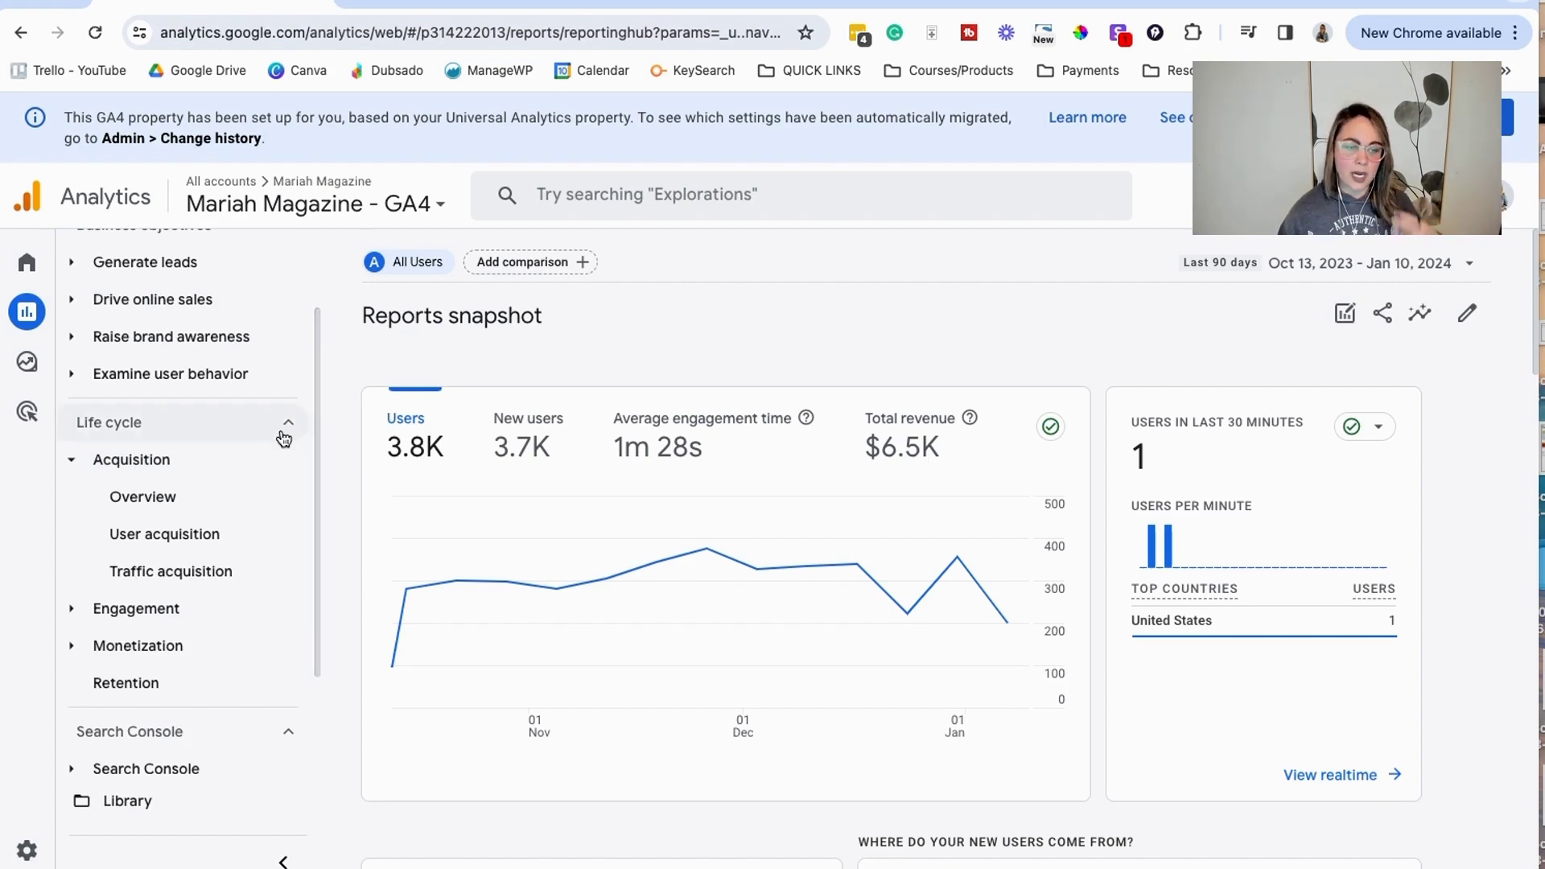
# - Open the Acquisition overview and check the Last 90 days range (Oct 13, 2023 – Jan 10, 2024) unchanged
pyautogui.click(173, 499)
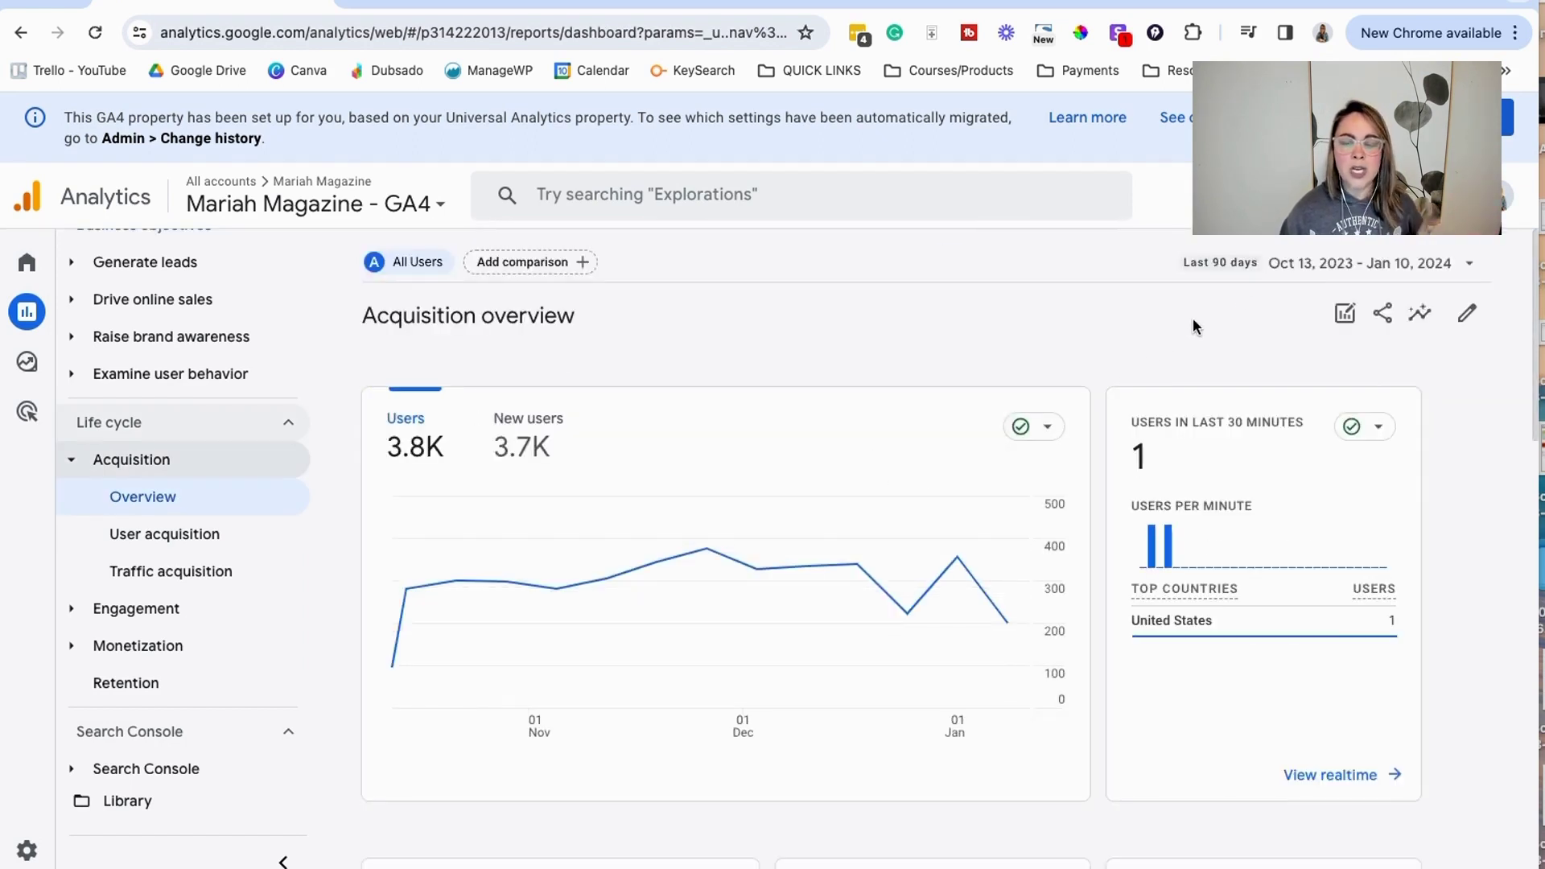
pyautogui.click(1280, 269)
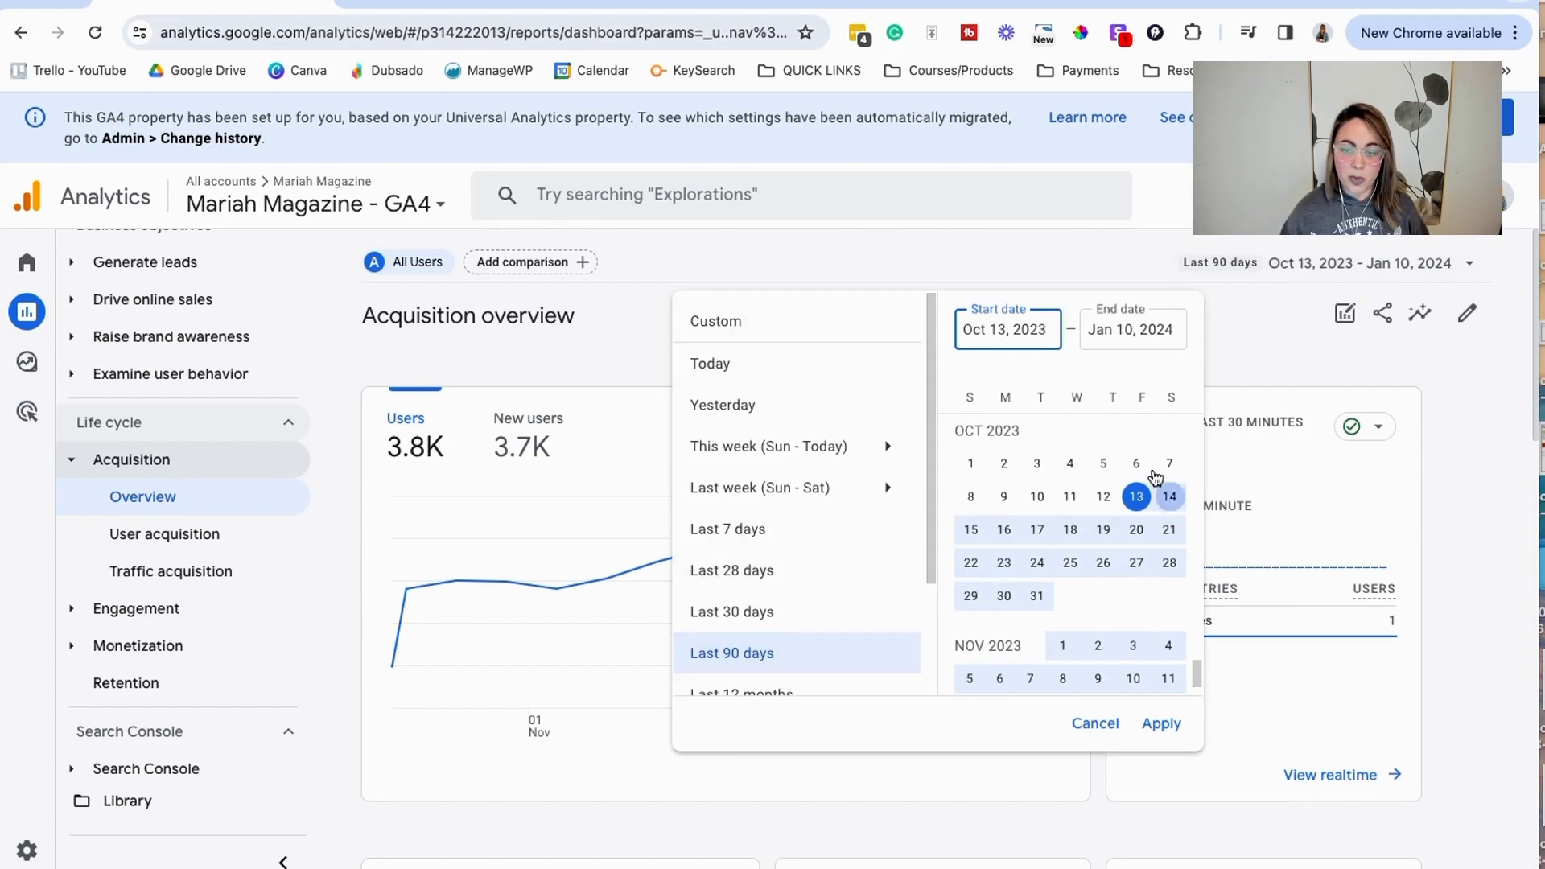
pyautogui.click(1243, 326)
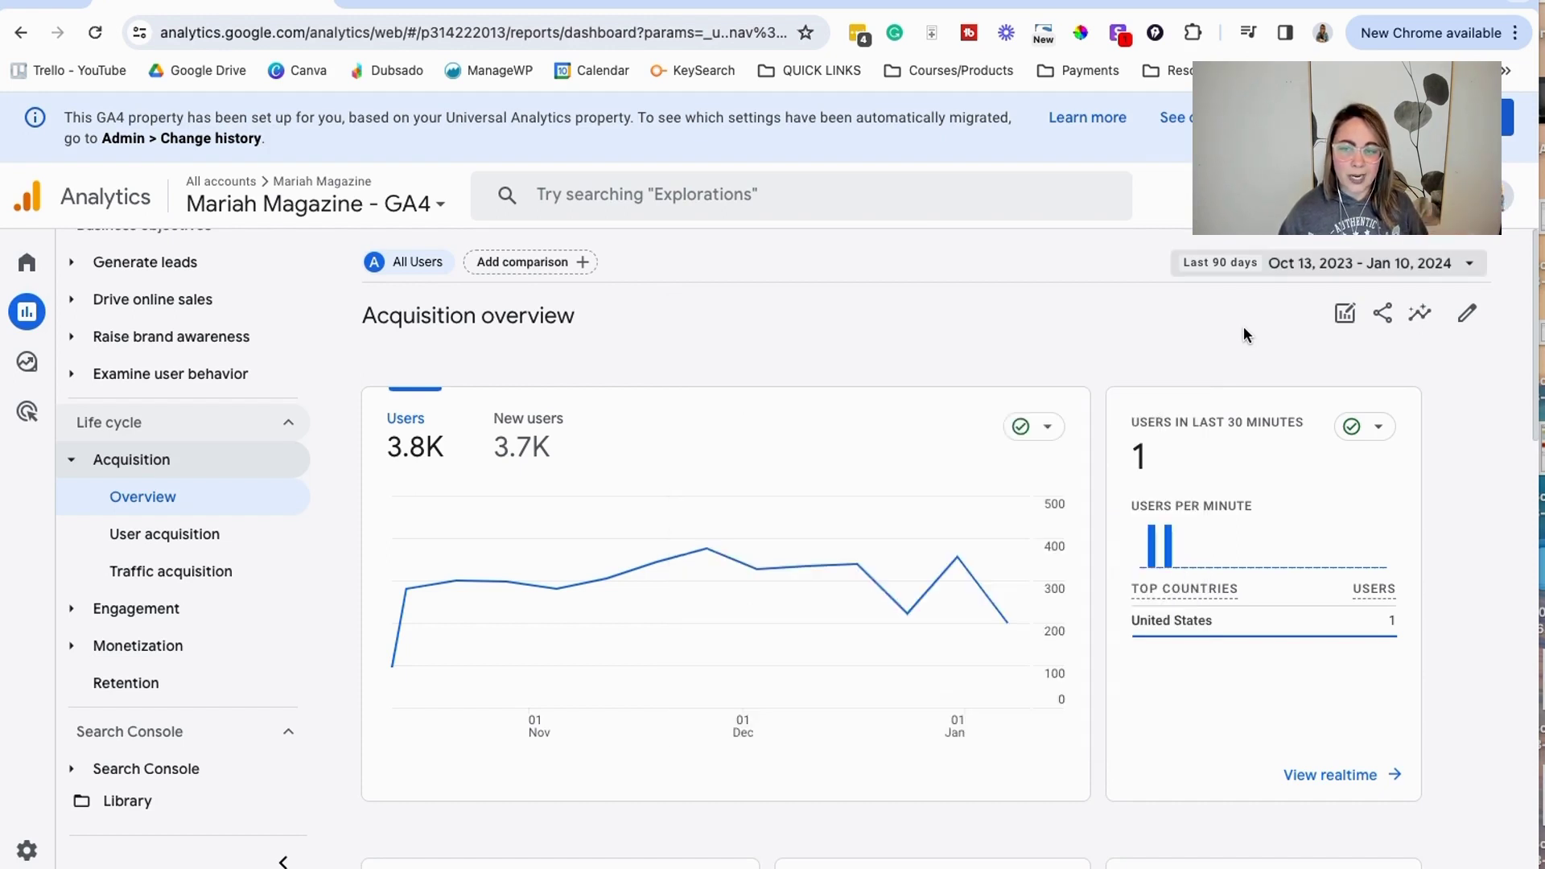
pyautogui.click(1243, 264)
pyautogui.scroll(-1, 857, 573)
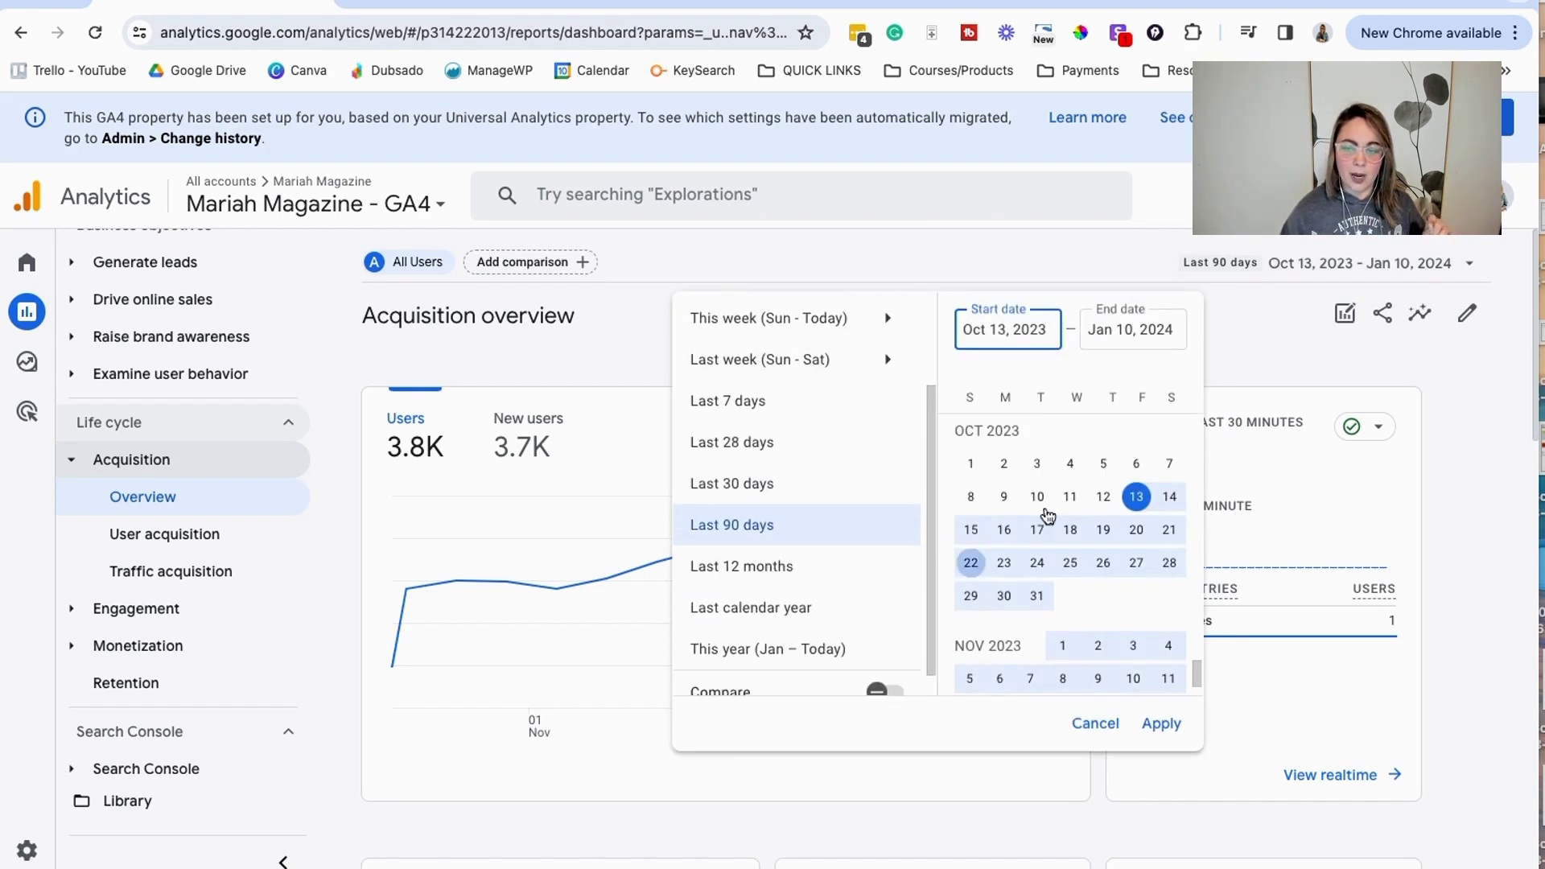
pyautogui.click(1243, 334)
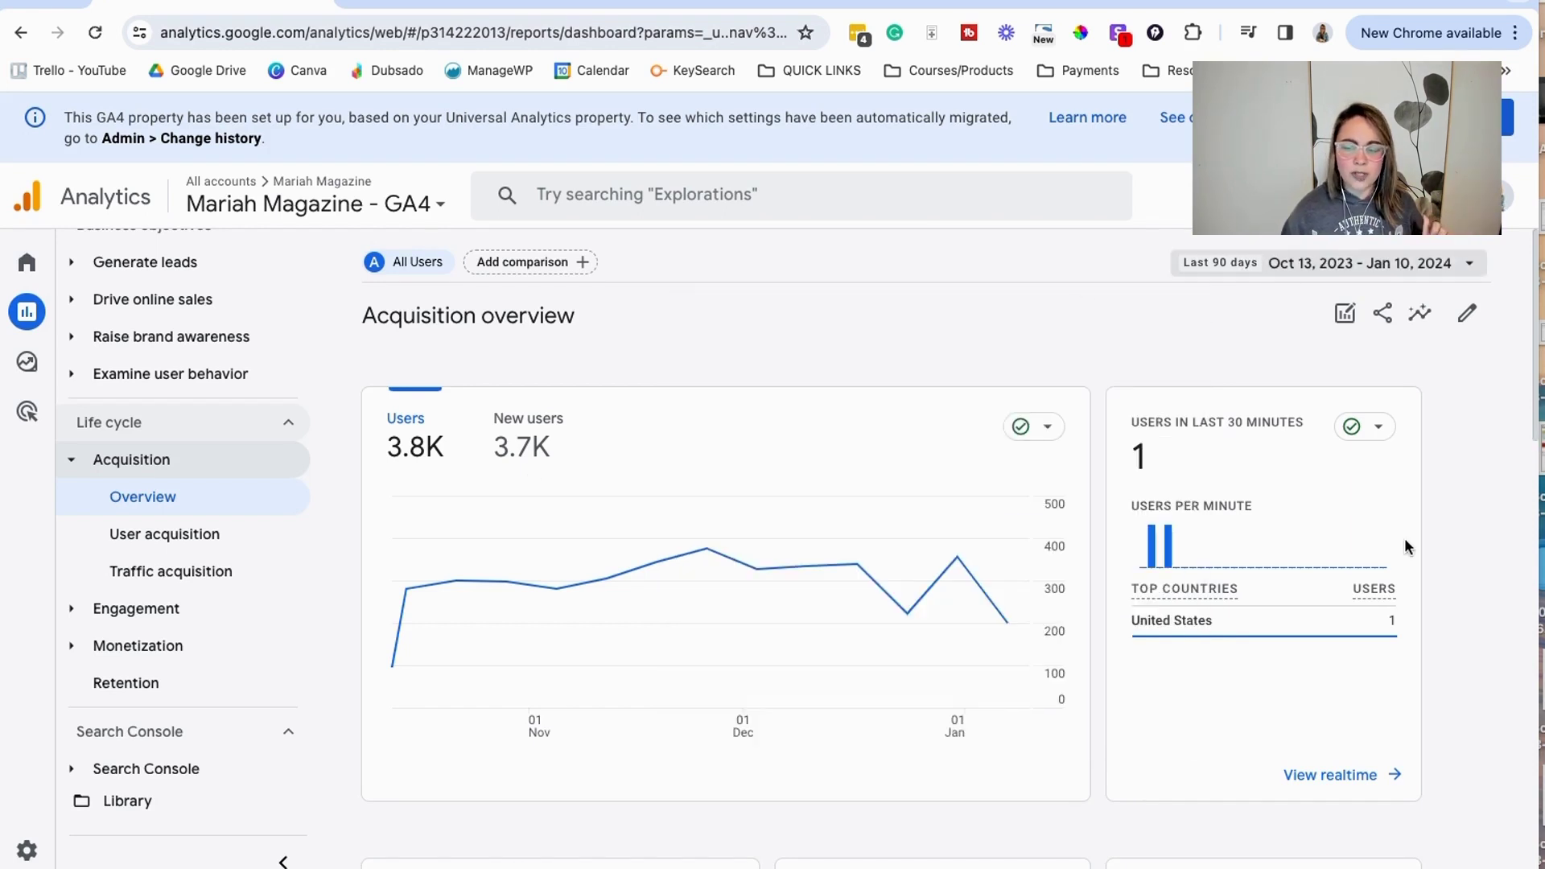
pyautogui.scroll(-10, 1453, 542)
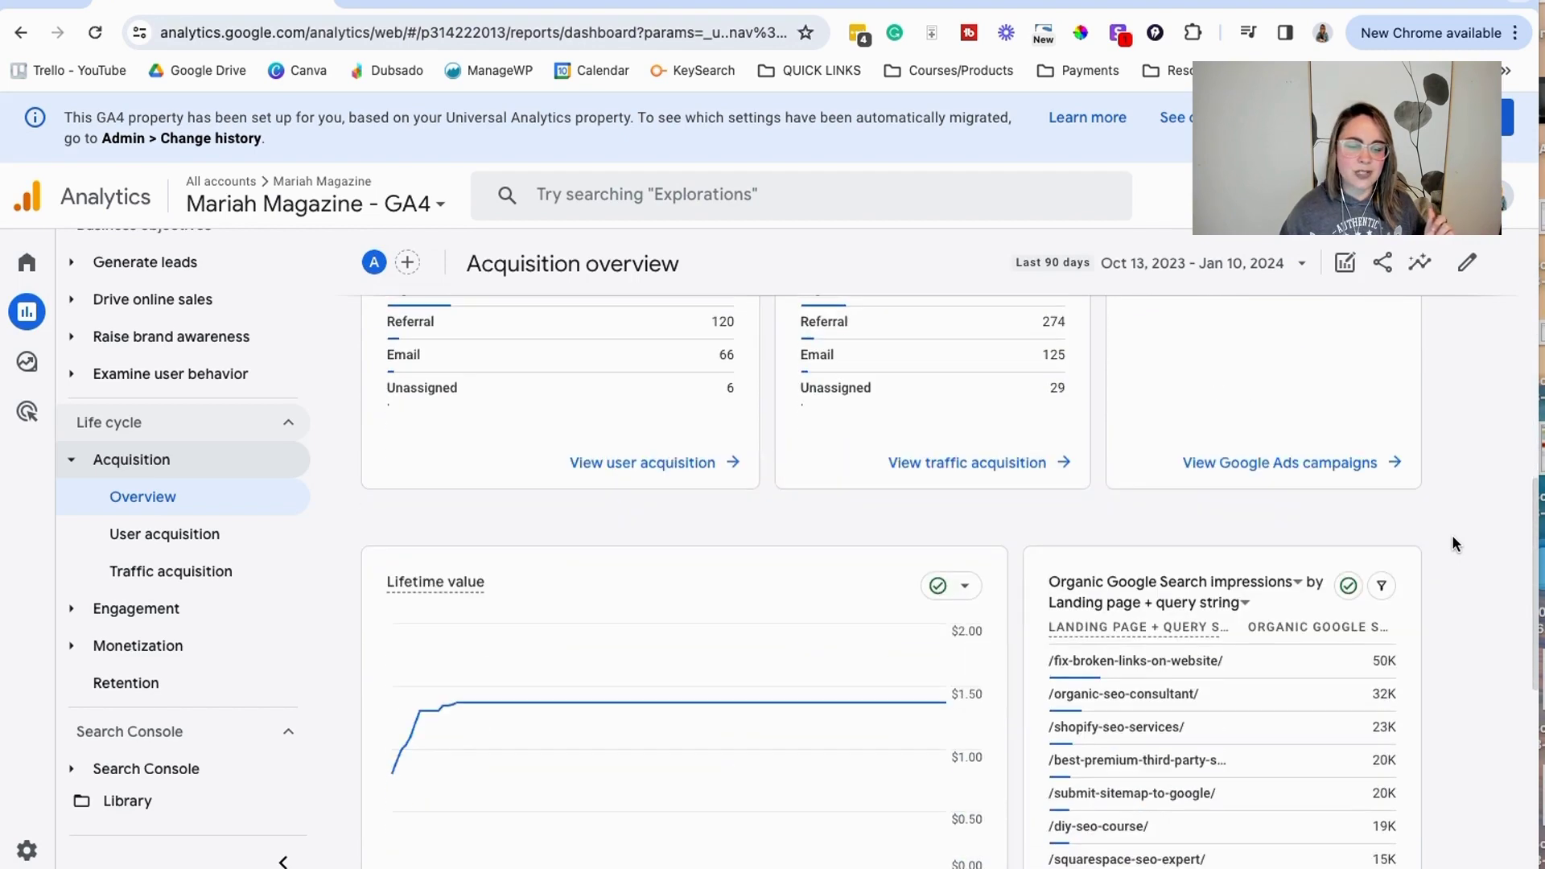
pyautogui.scroll(3, 1454, 542)
pyautogui.scroll(6, 1452, 544)
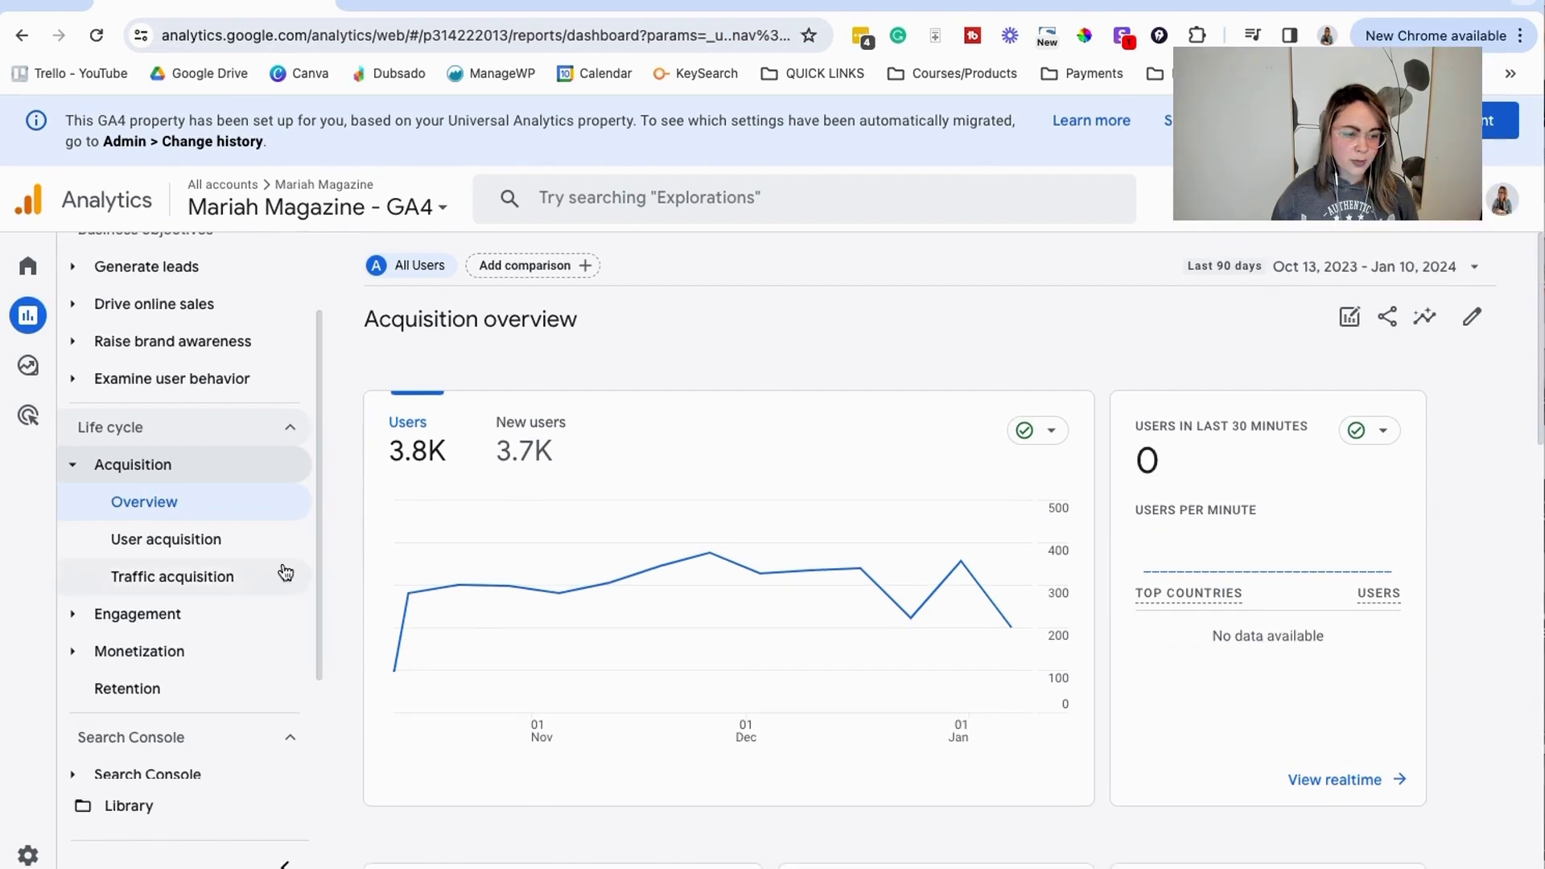
# - Open Traffic acquisition and scroll the channel table sideways to view its event columns
pyautogui.click(241, 591)
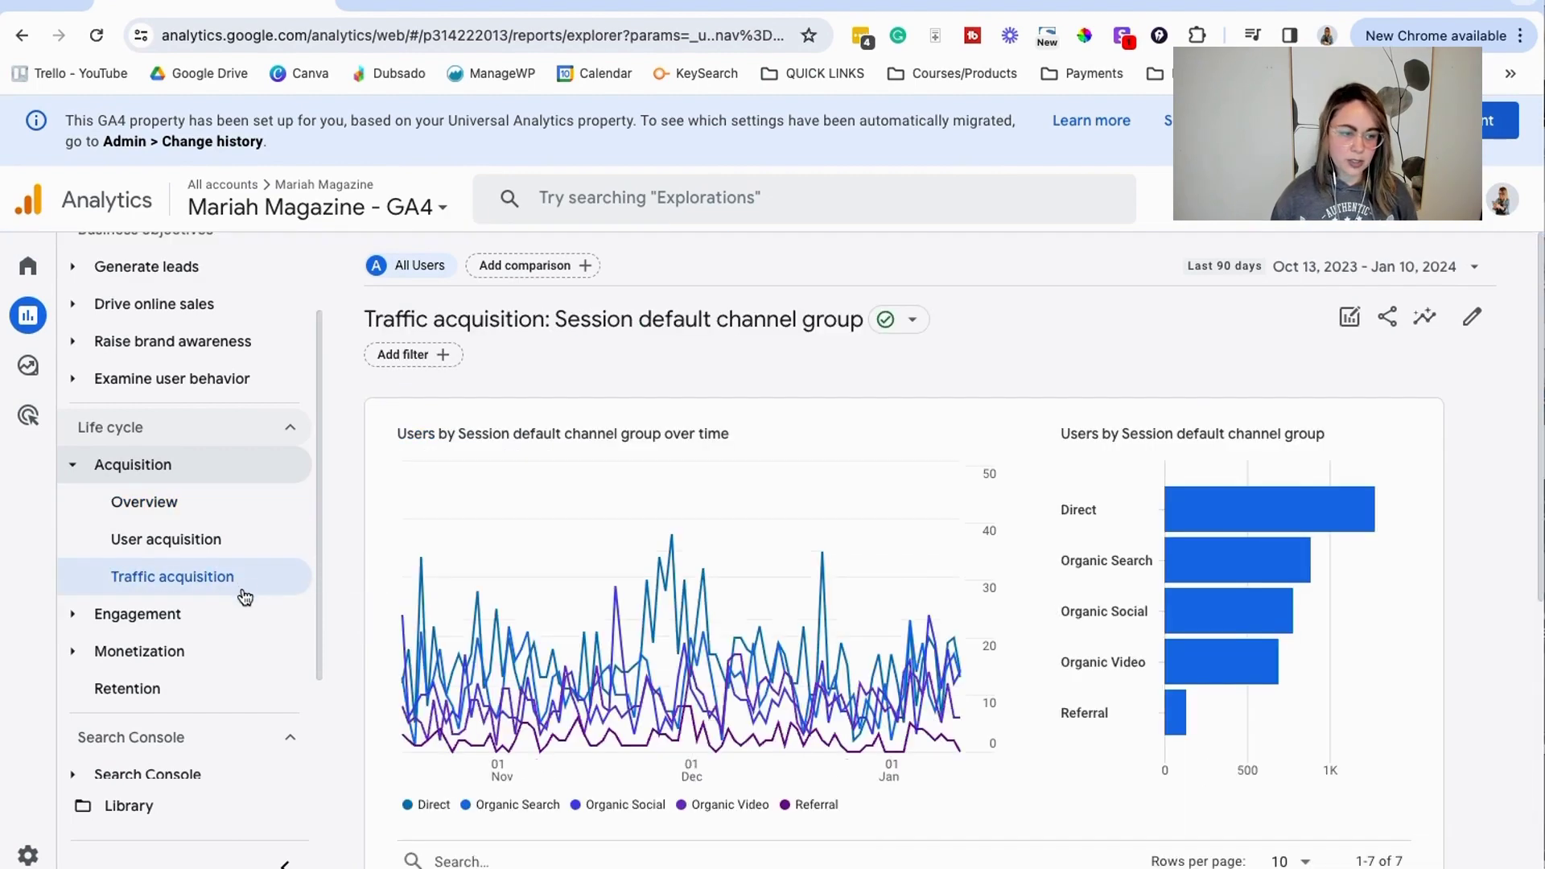
pyautogui.scroll(-3, 985, 557)
pyautogui.scroll(-4, 987, 565)
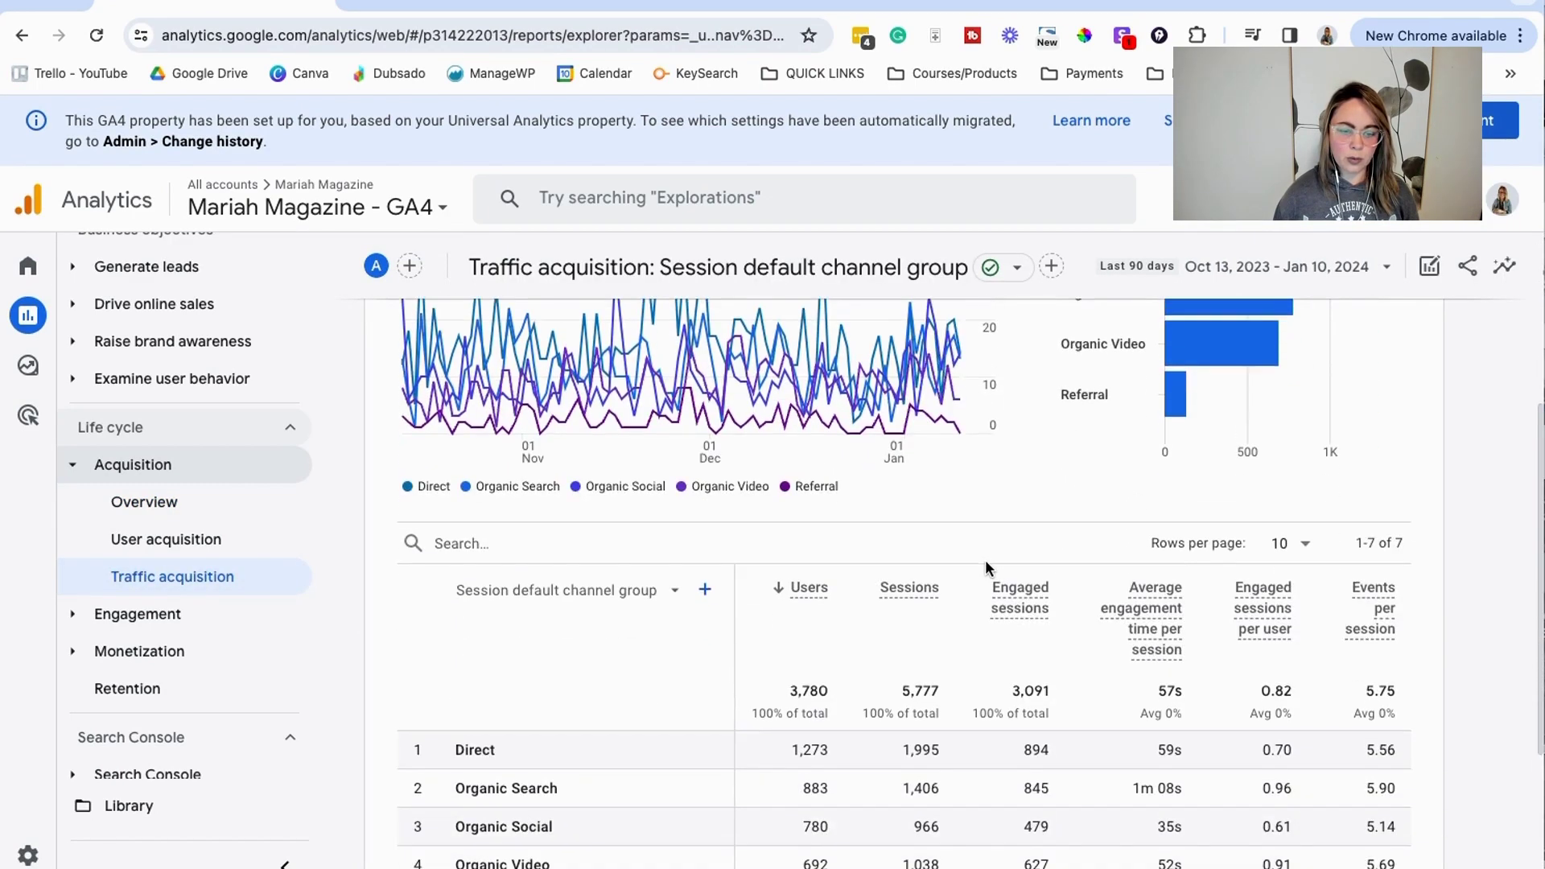
pyautogui.scroll(-1, 987, 566)
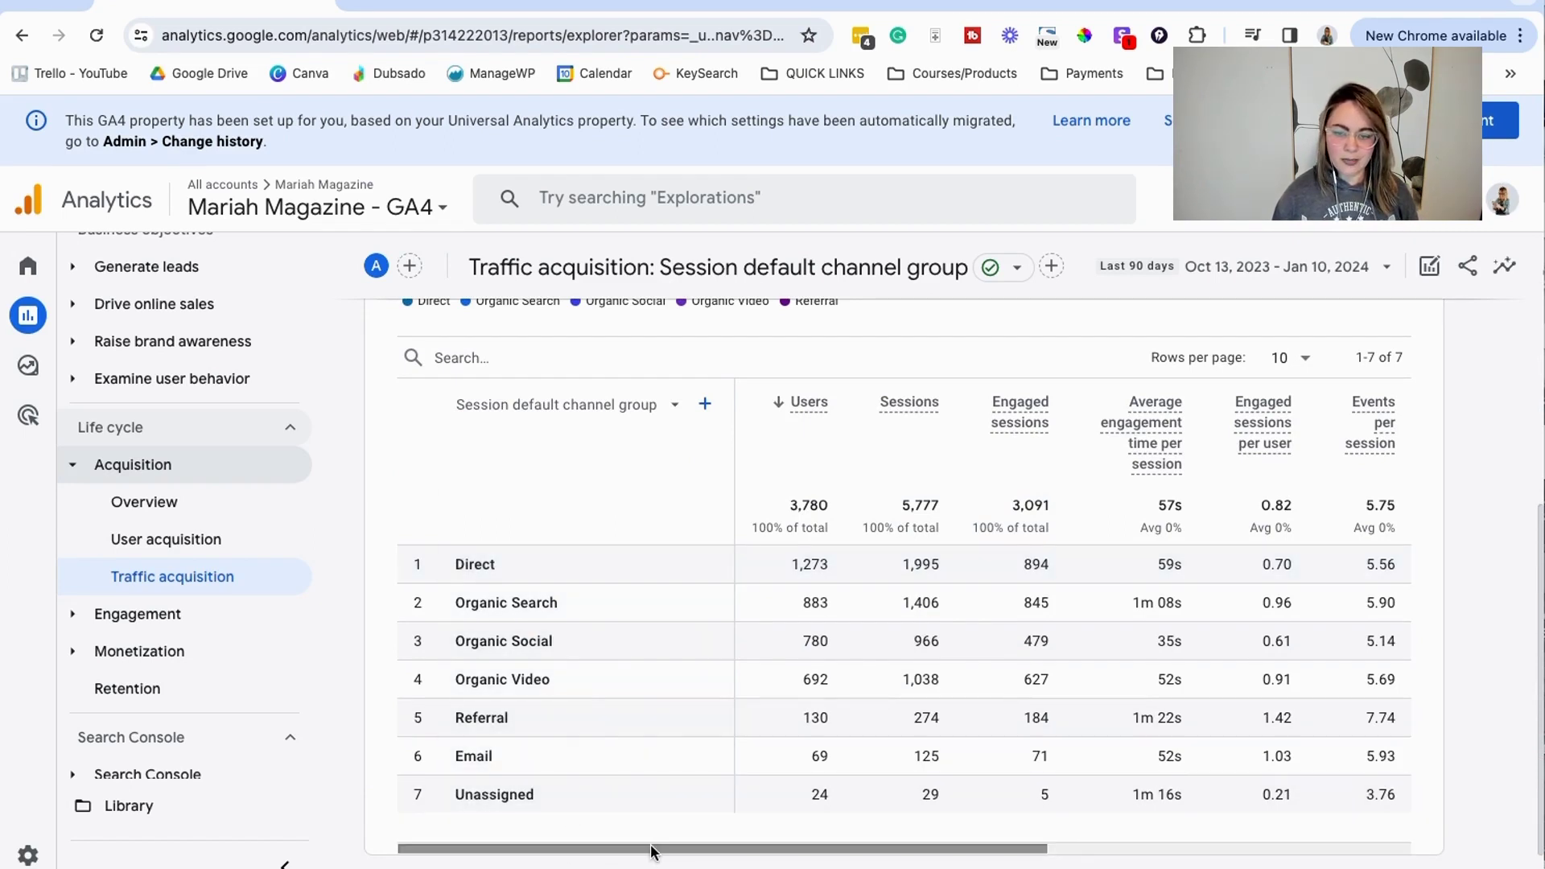
pyautogui.moveTo(651, 850); pyautogui.dragTo(547, 852)
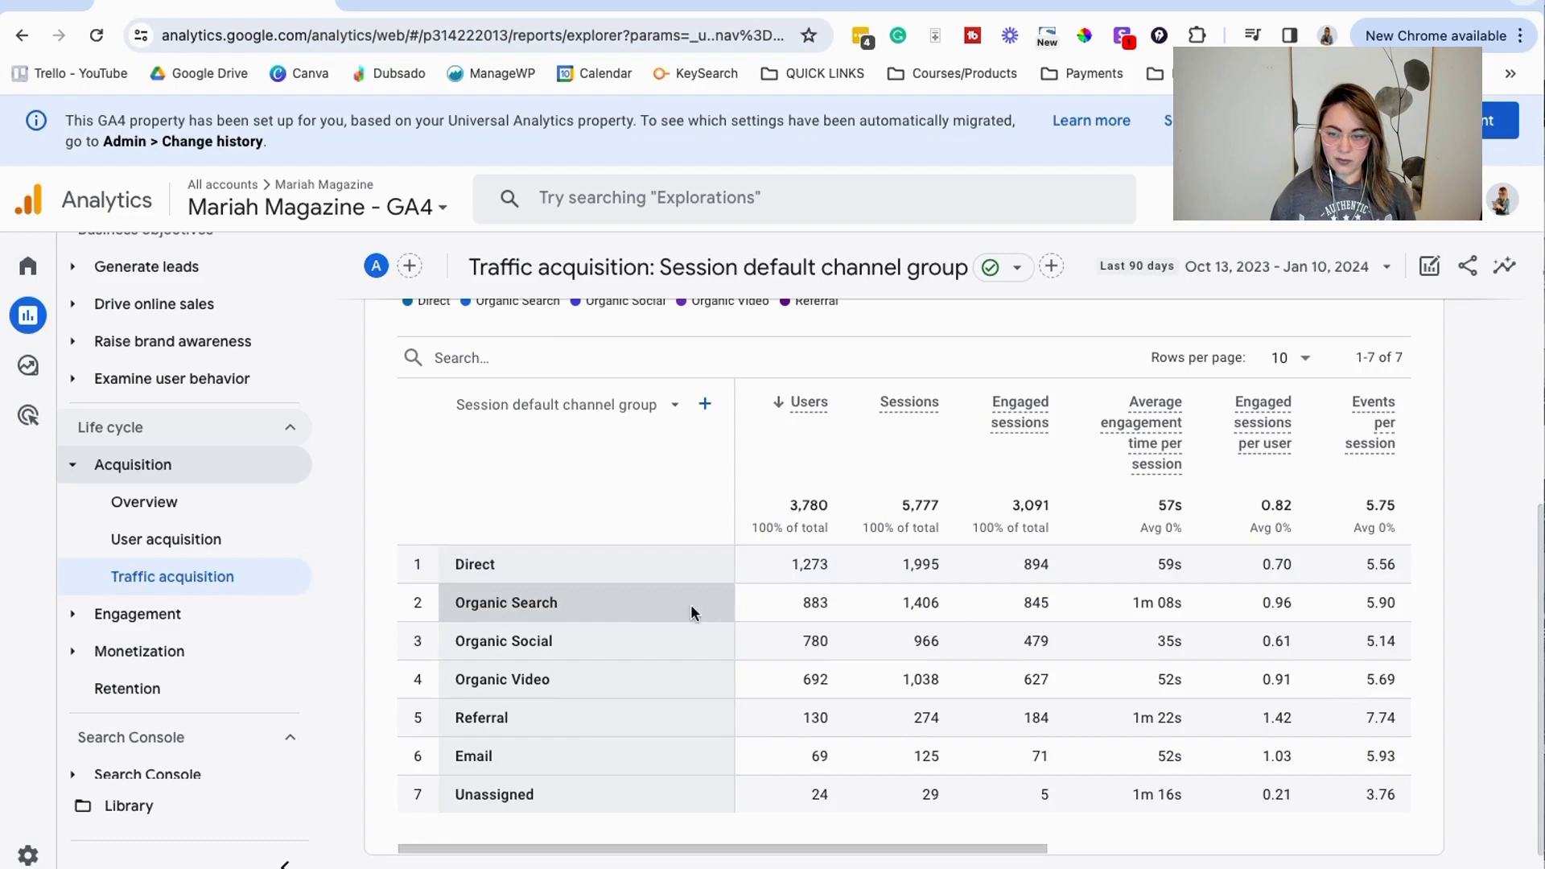
pyautogui.moveTo(931, 850); pyautogui.dragTo(1048, 842)
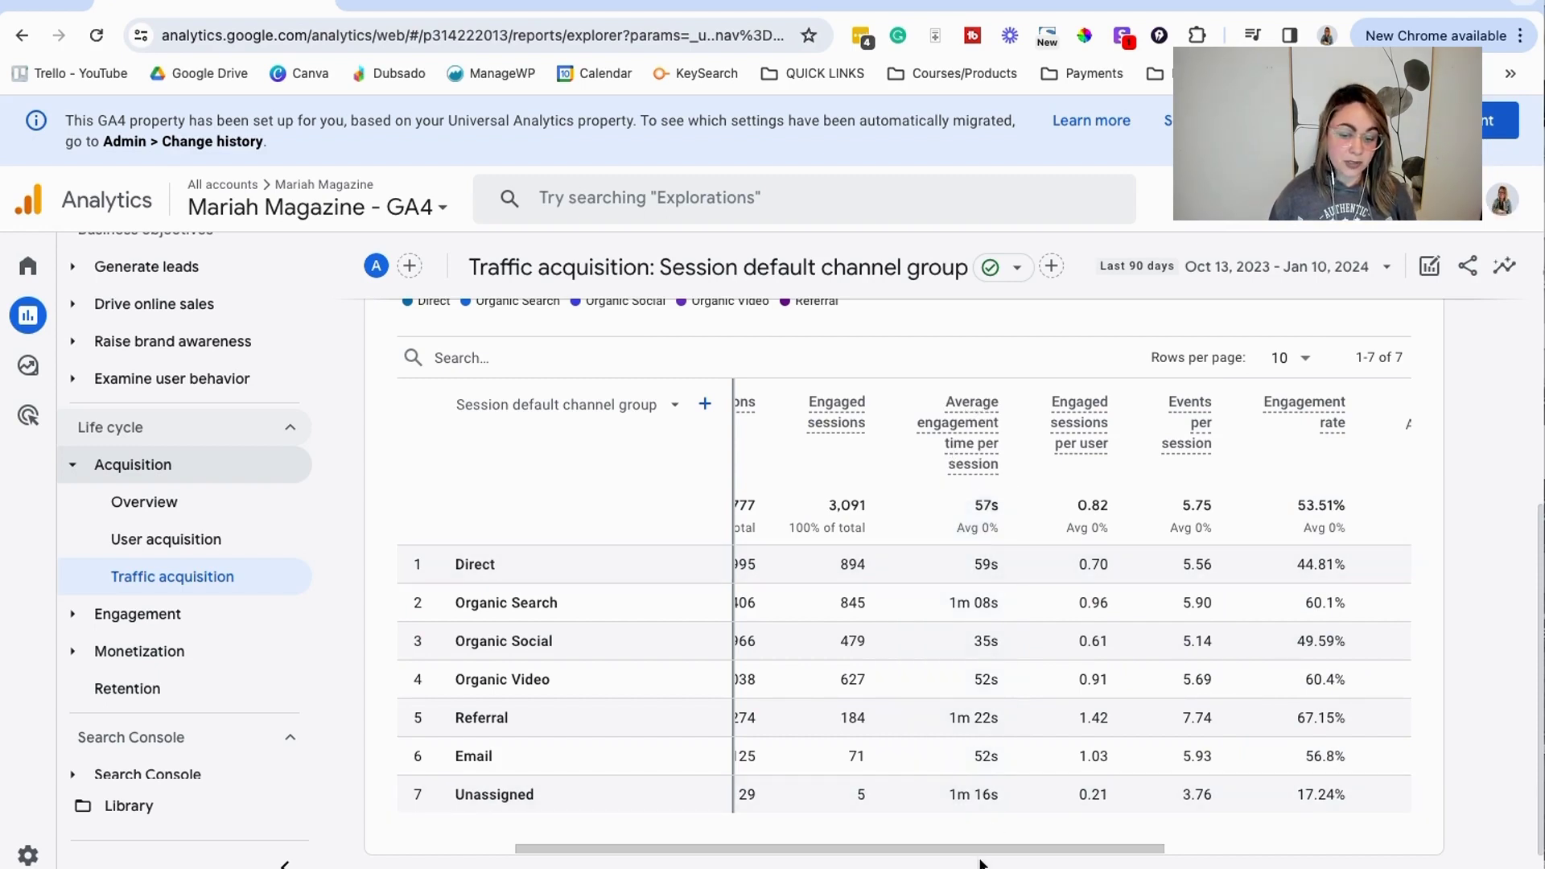
pyautogui.moveTo(980, 855); pyautogui.dragTo(1077, 845)
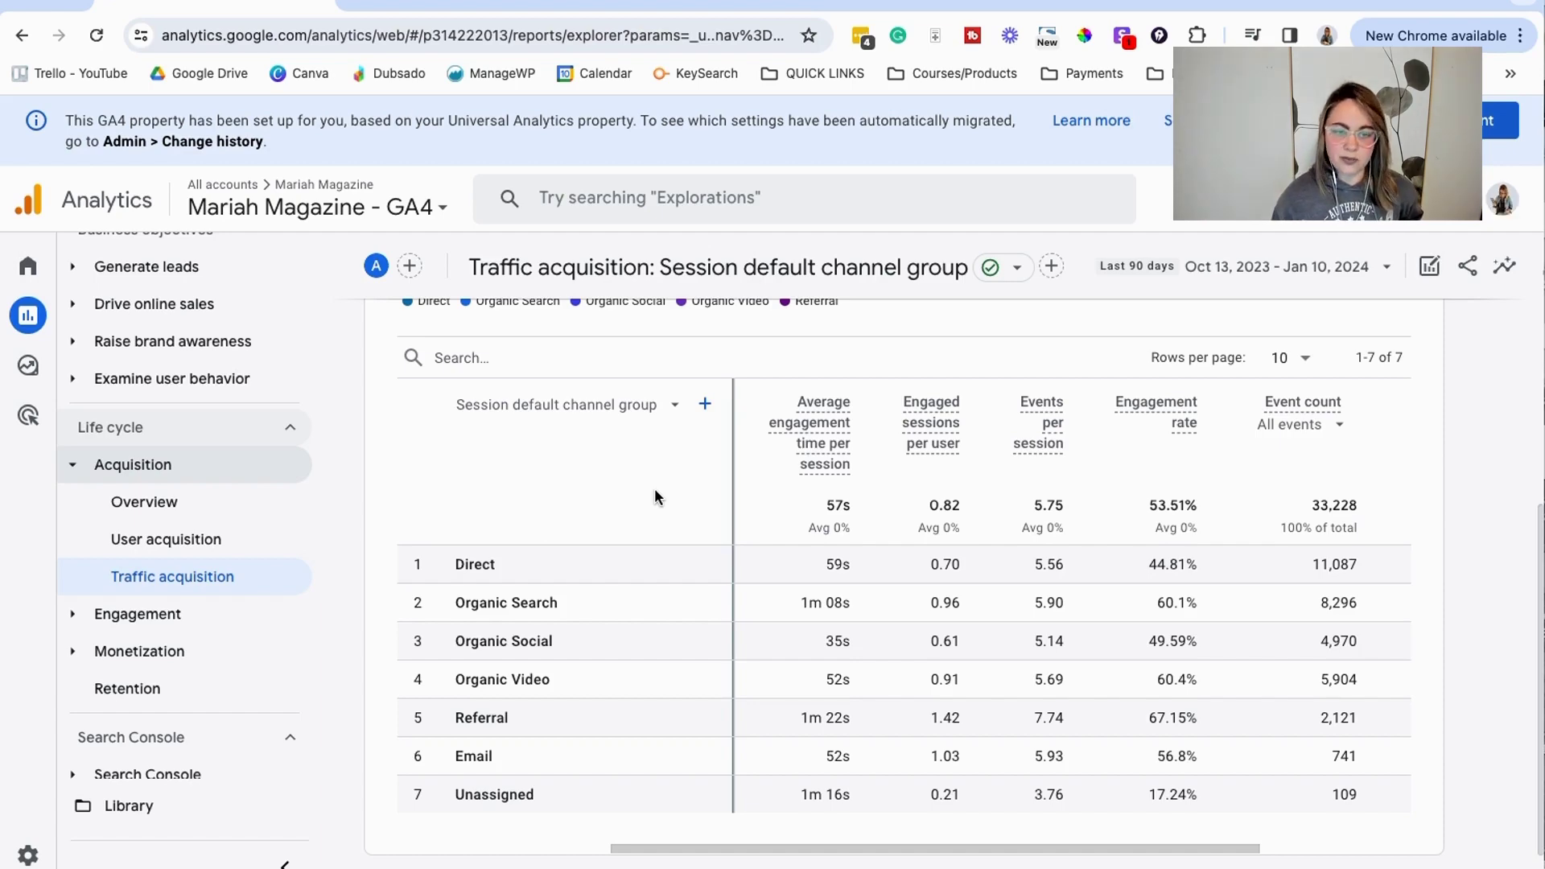
# - Switch the table's primary dimension to Session source
pyautogui.click(673, 404)
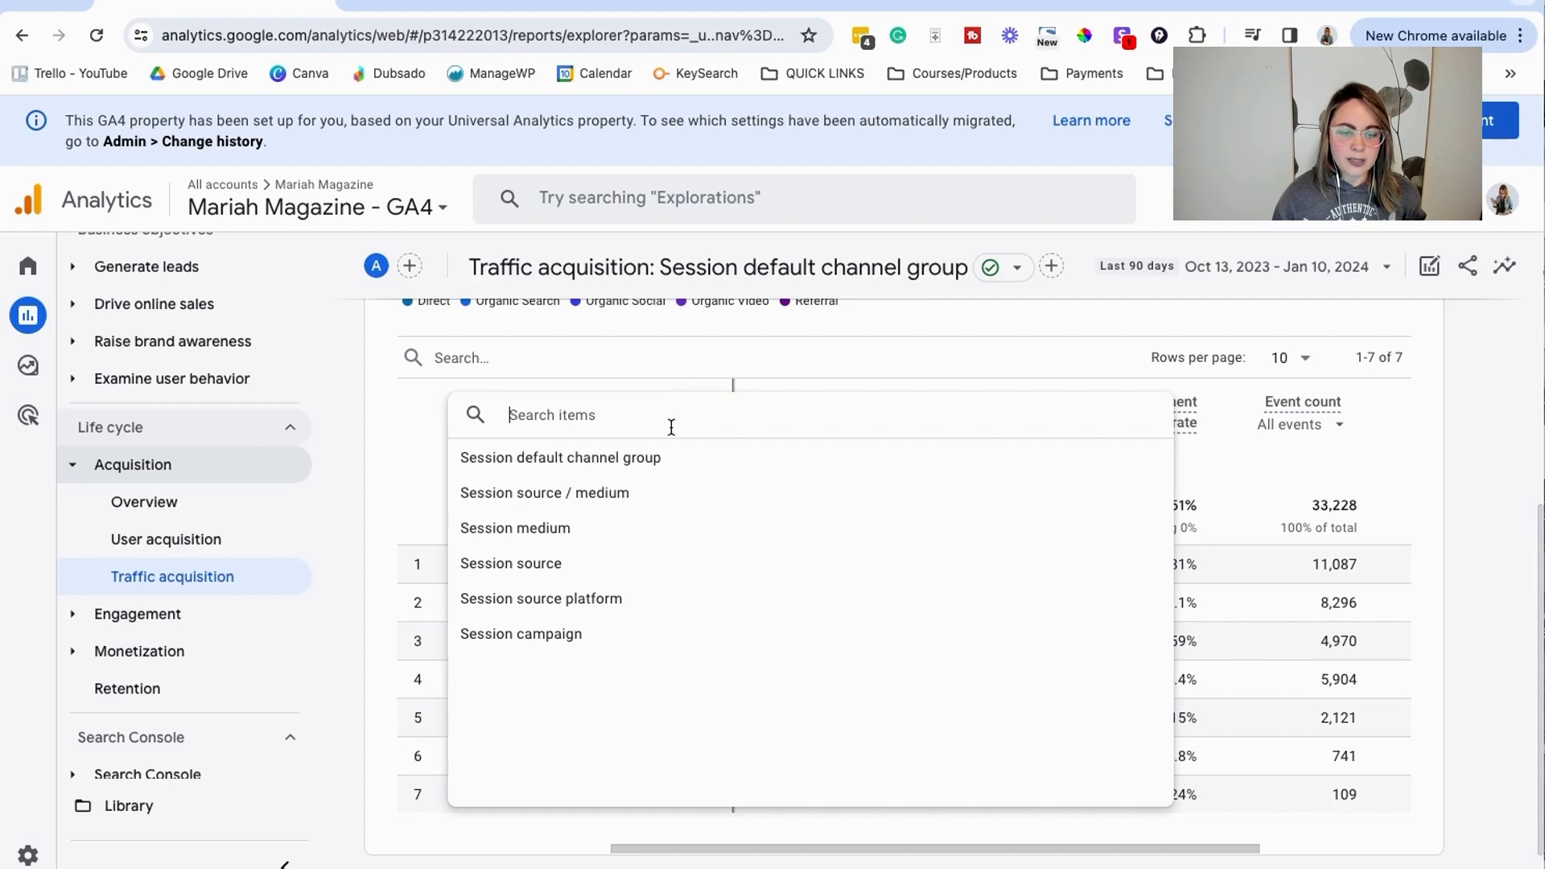
pyautogui.click(535, 565)
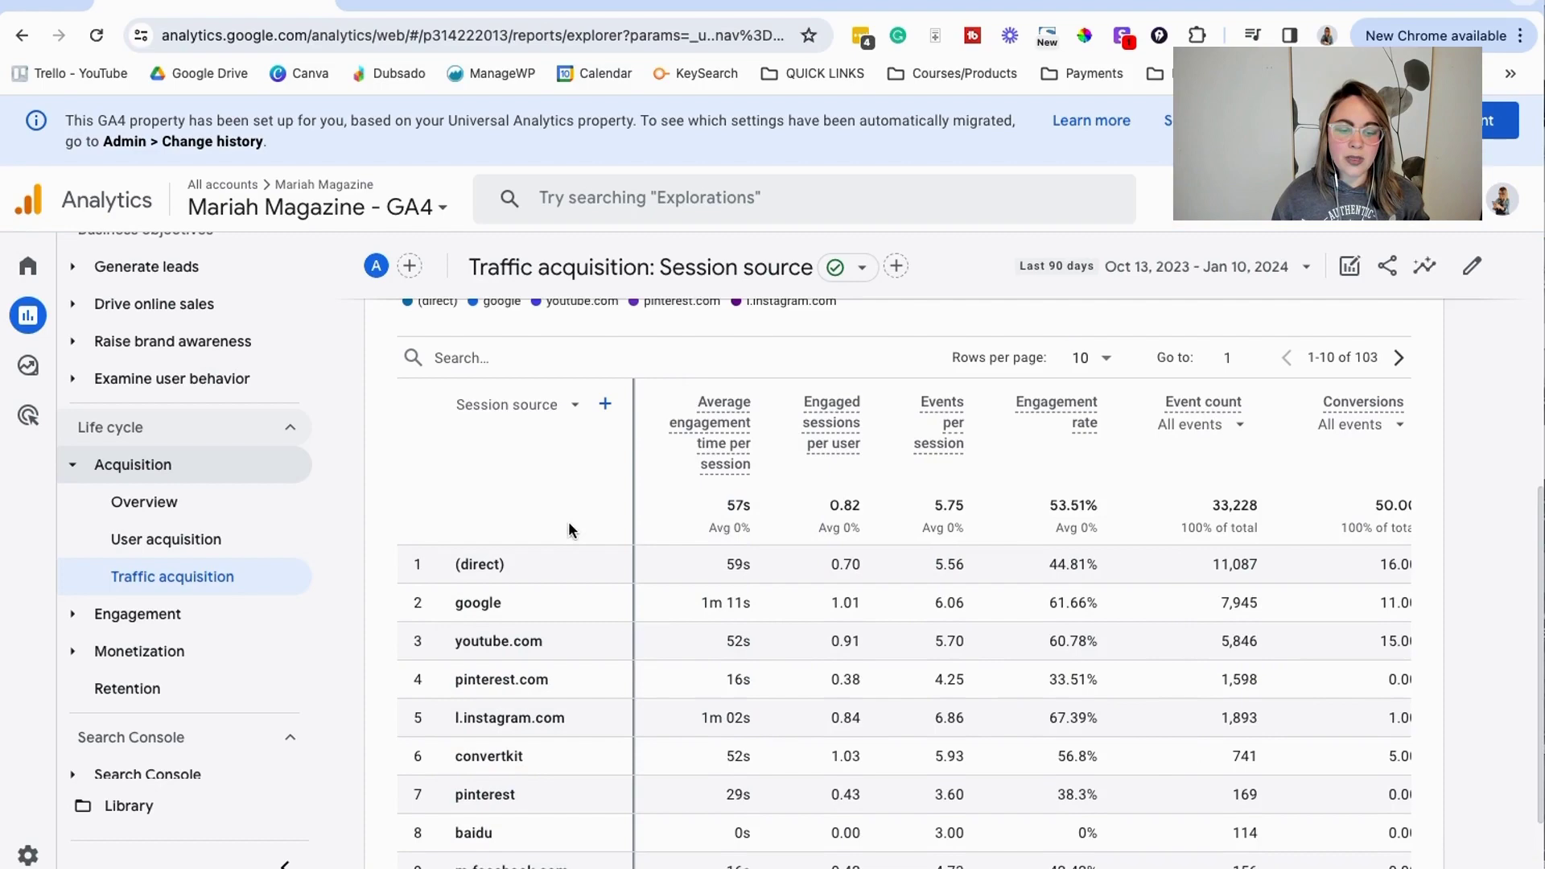
pyautogui.scroll(-2, 566, 531)
pyautogui.scroll(3, 731, 561)
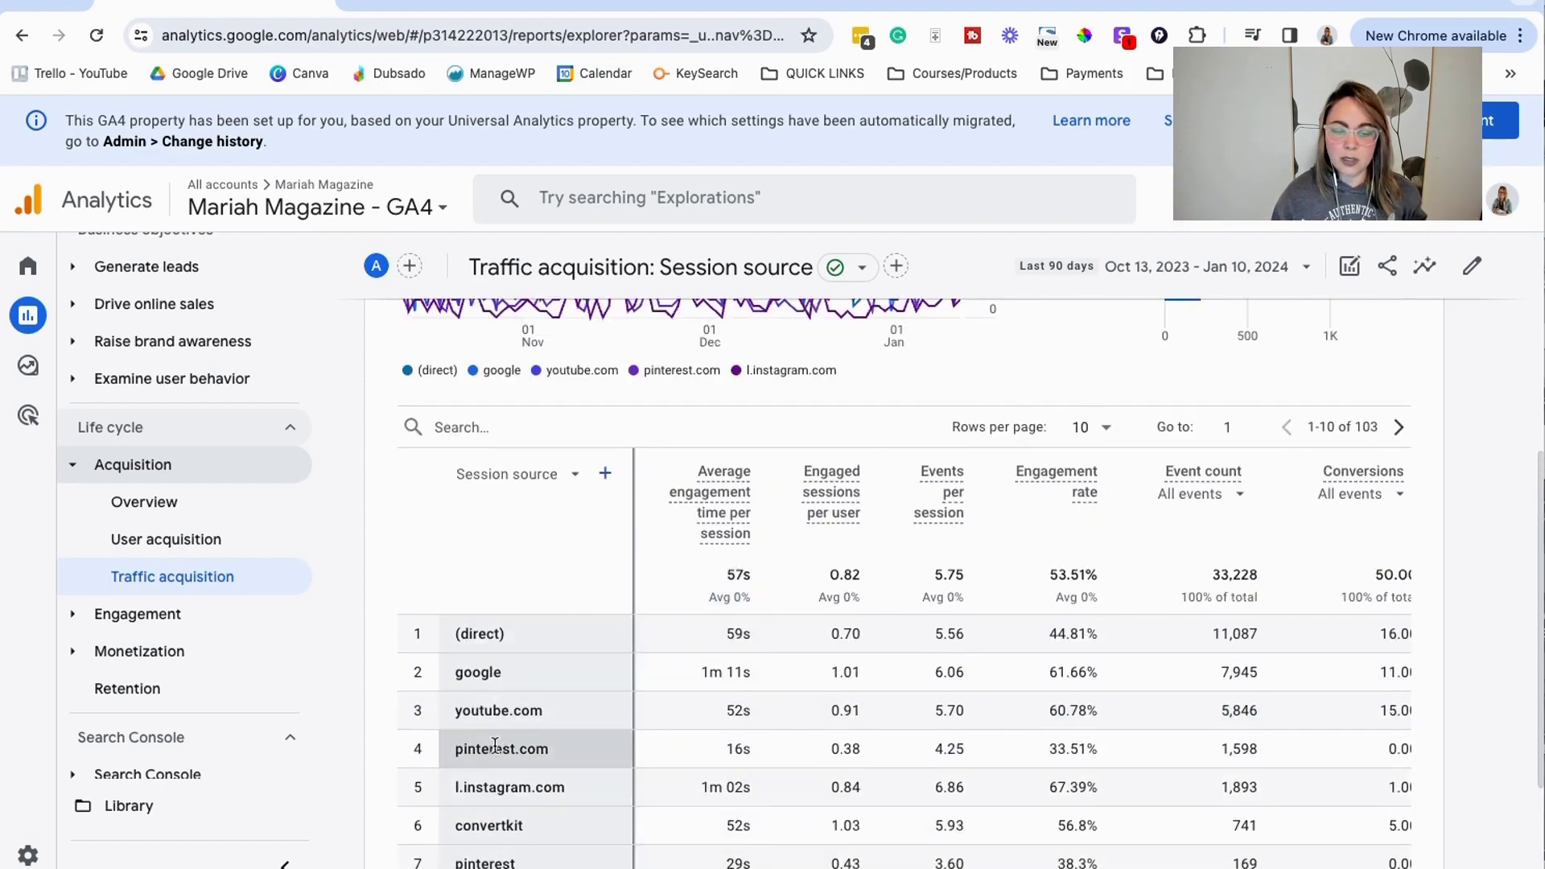
pyautogui.scroll(1, 731, 553)
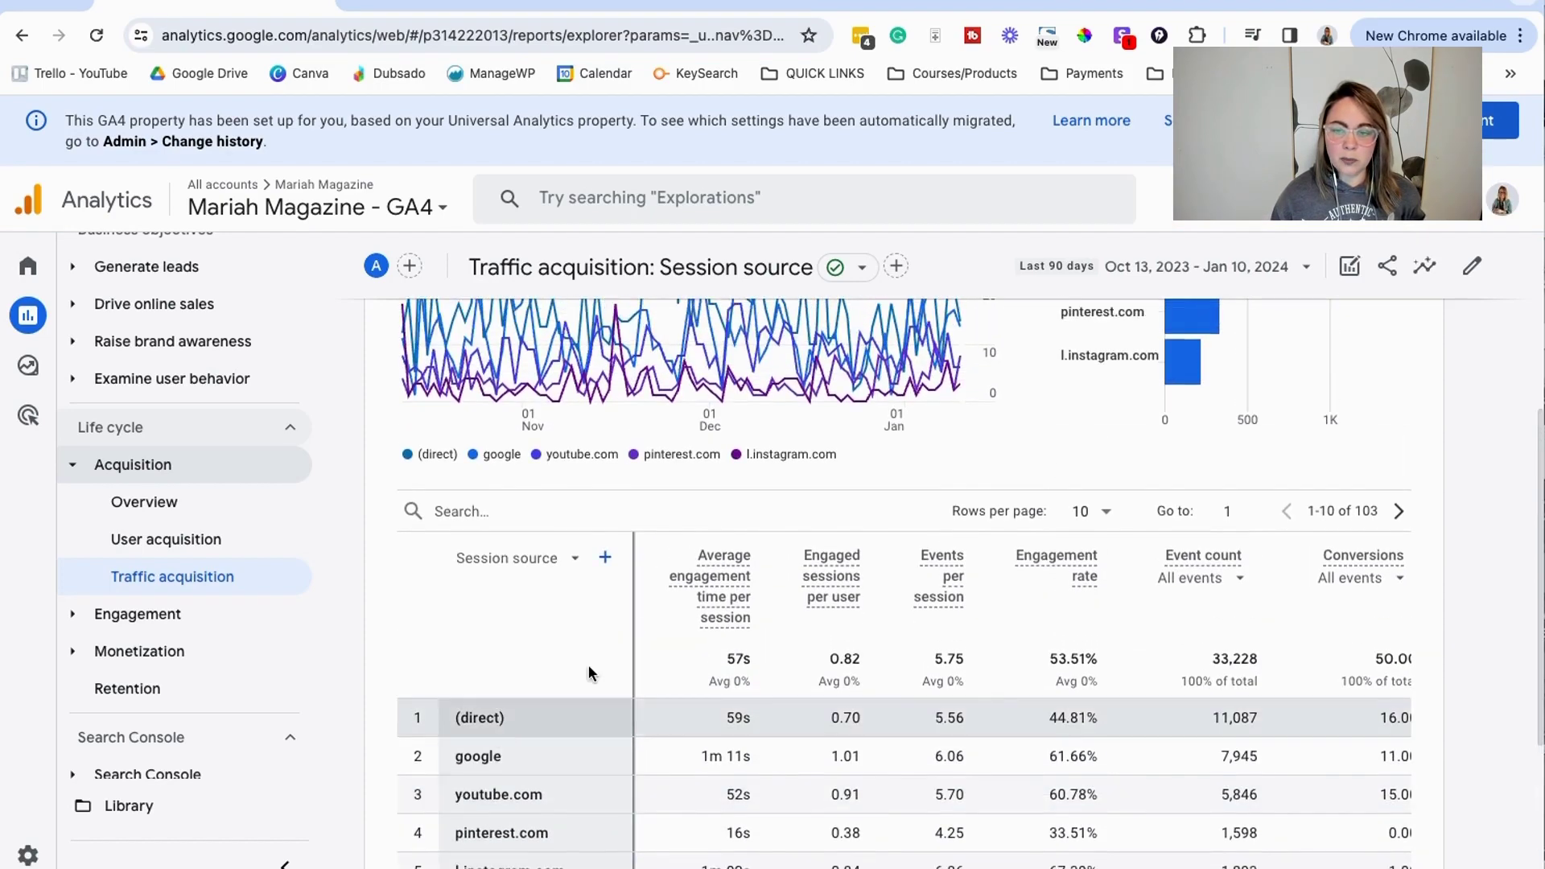
# - Show 50 rows per page, then set it back to 10 rows per page
pyautogui.click(1090, 511)
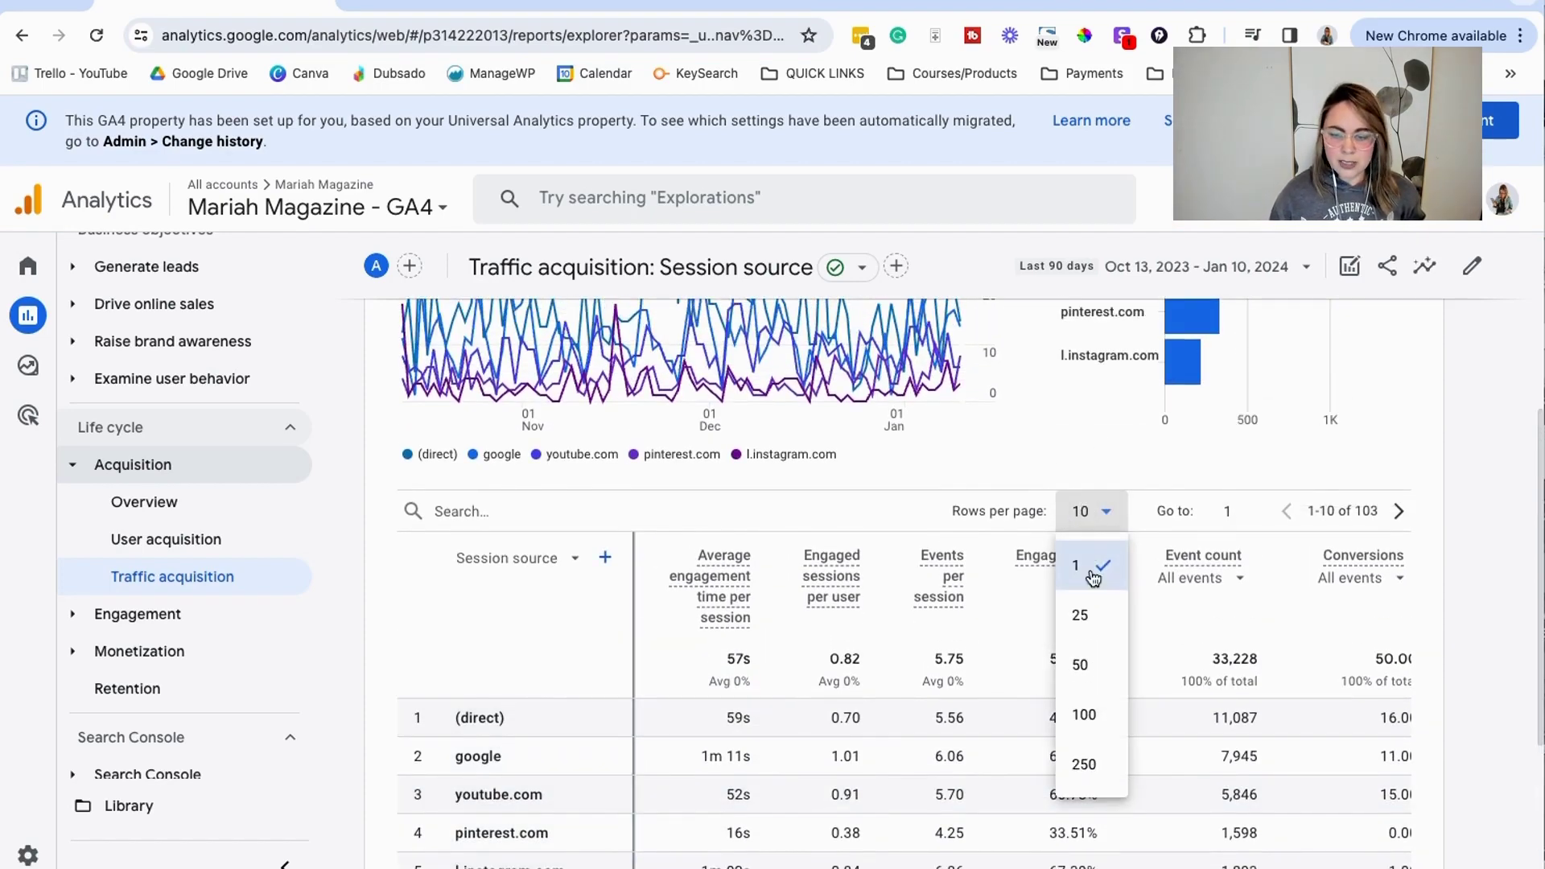
pyautogui.click(1083, 663)
pyautogui.scroll(-7, 990, 655)
pyautogui.scroll(-5, 974, 657)
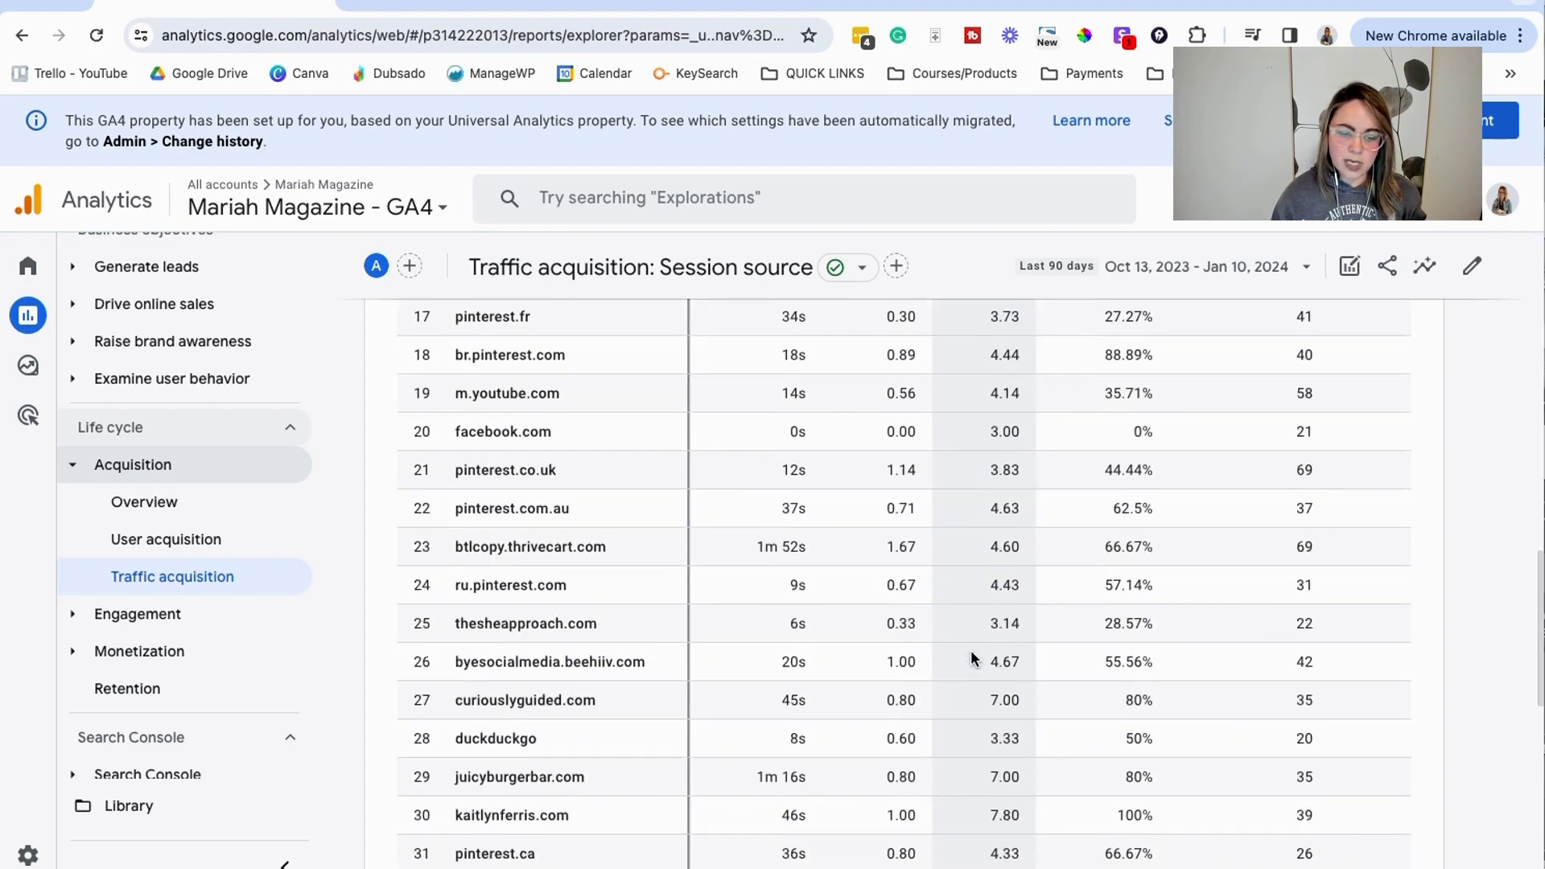
pyautogui.scroll(10, 974, 657)
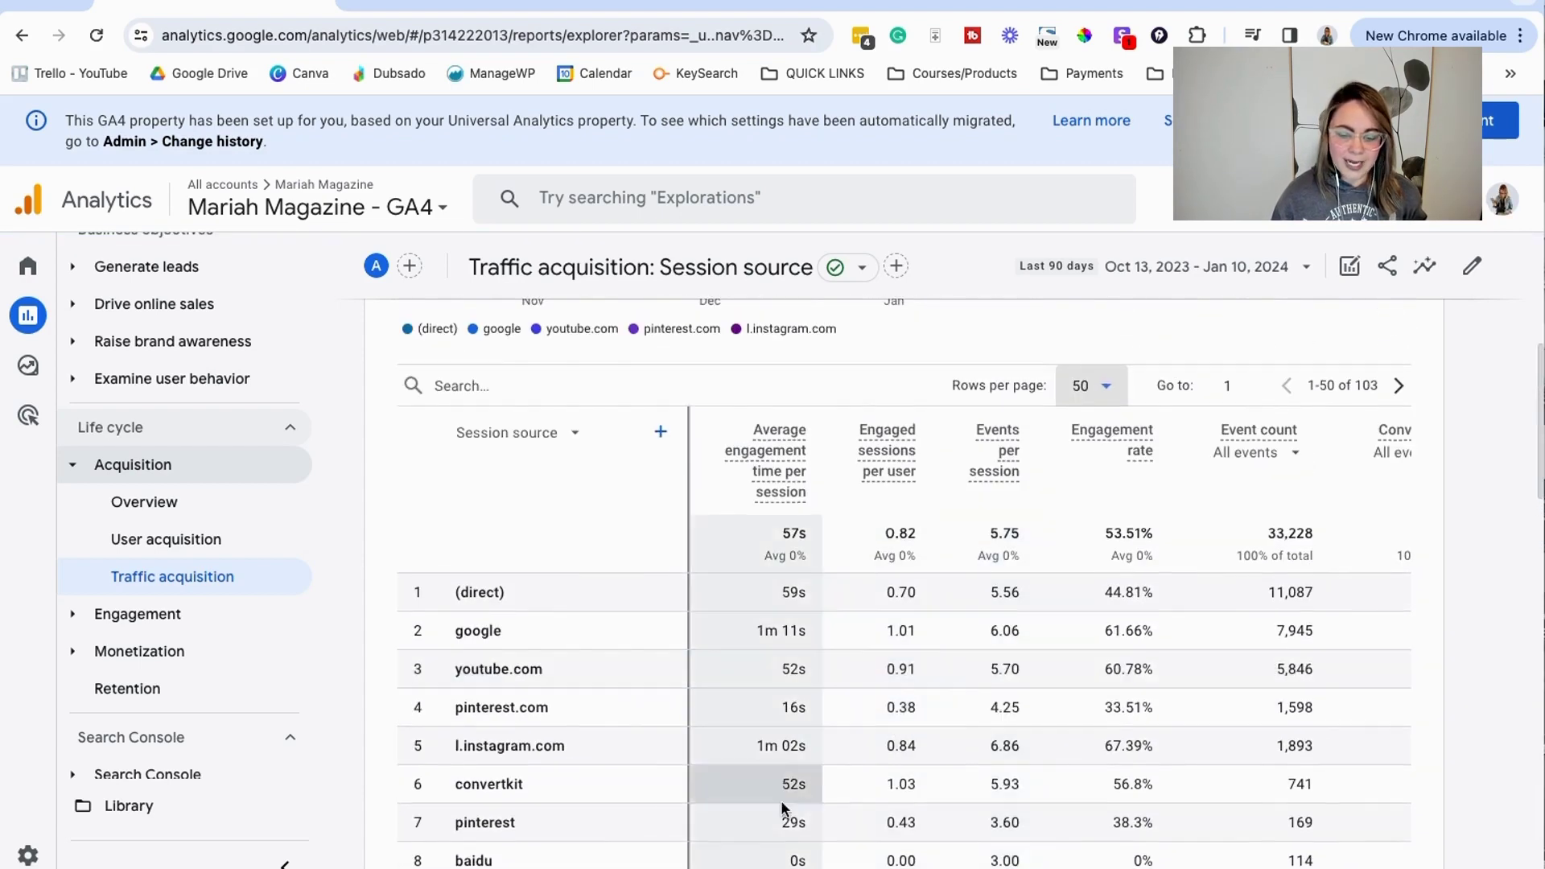
pyautogui.click(1093, 389)
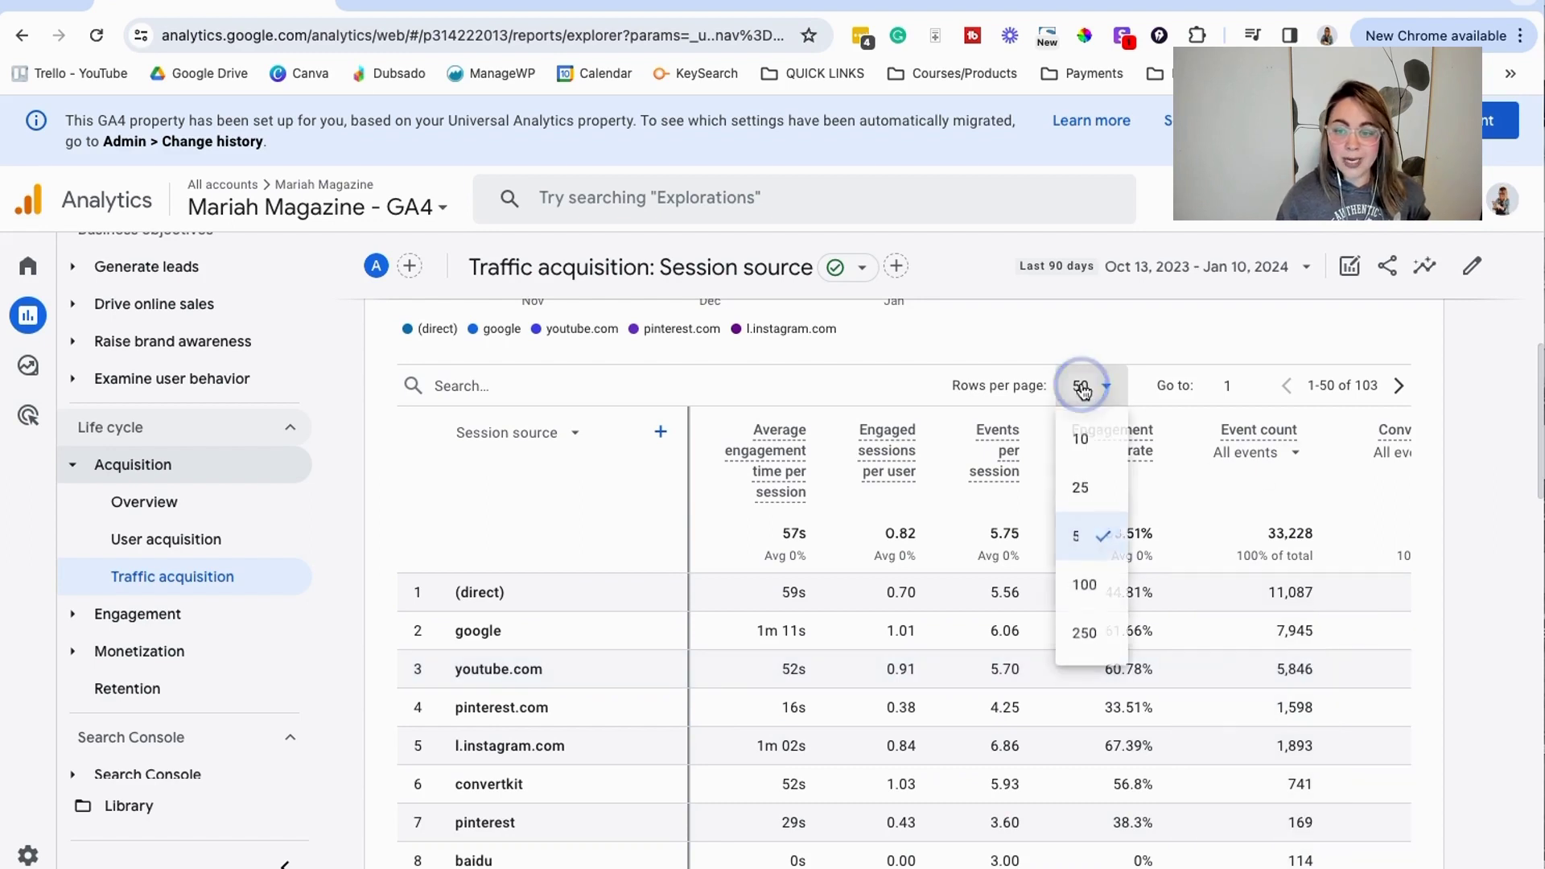
pyautogui.click(1089, 438)
pyautogui.scroll(1, 552, 515)
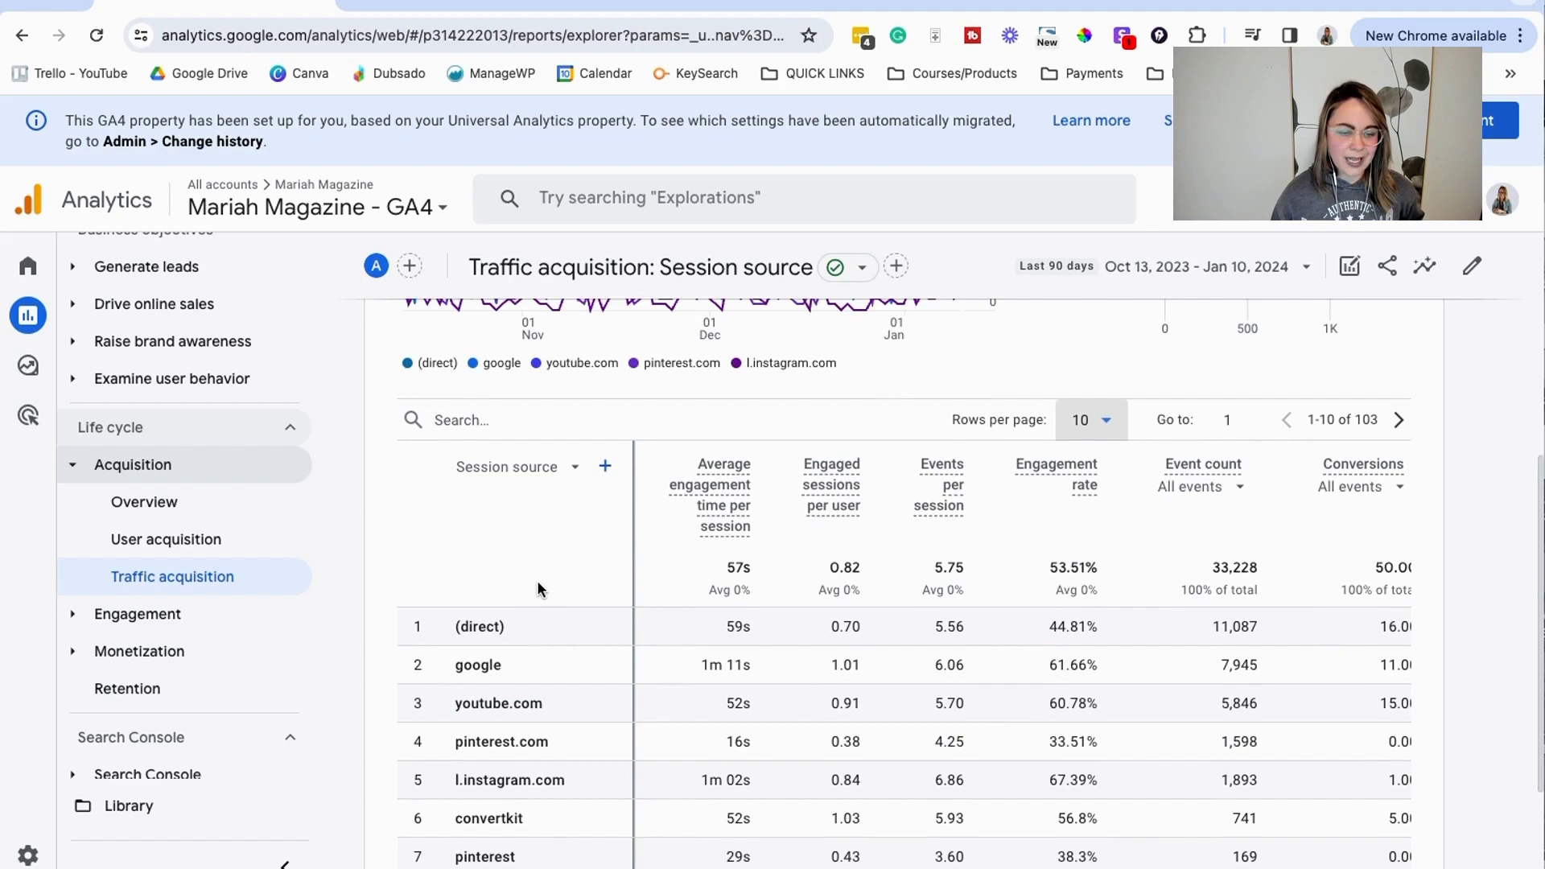
# - Search the table for instagram, leaving l.instagram.com and instagram.com
pyautogui.click(487, 424)
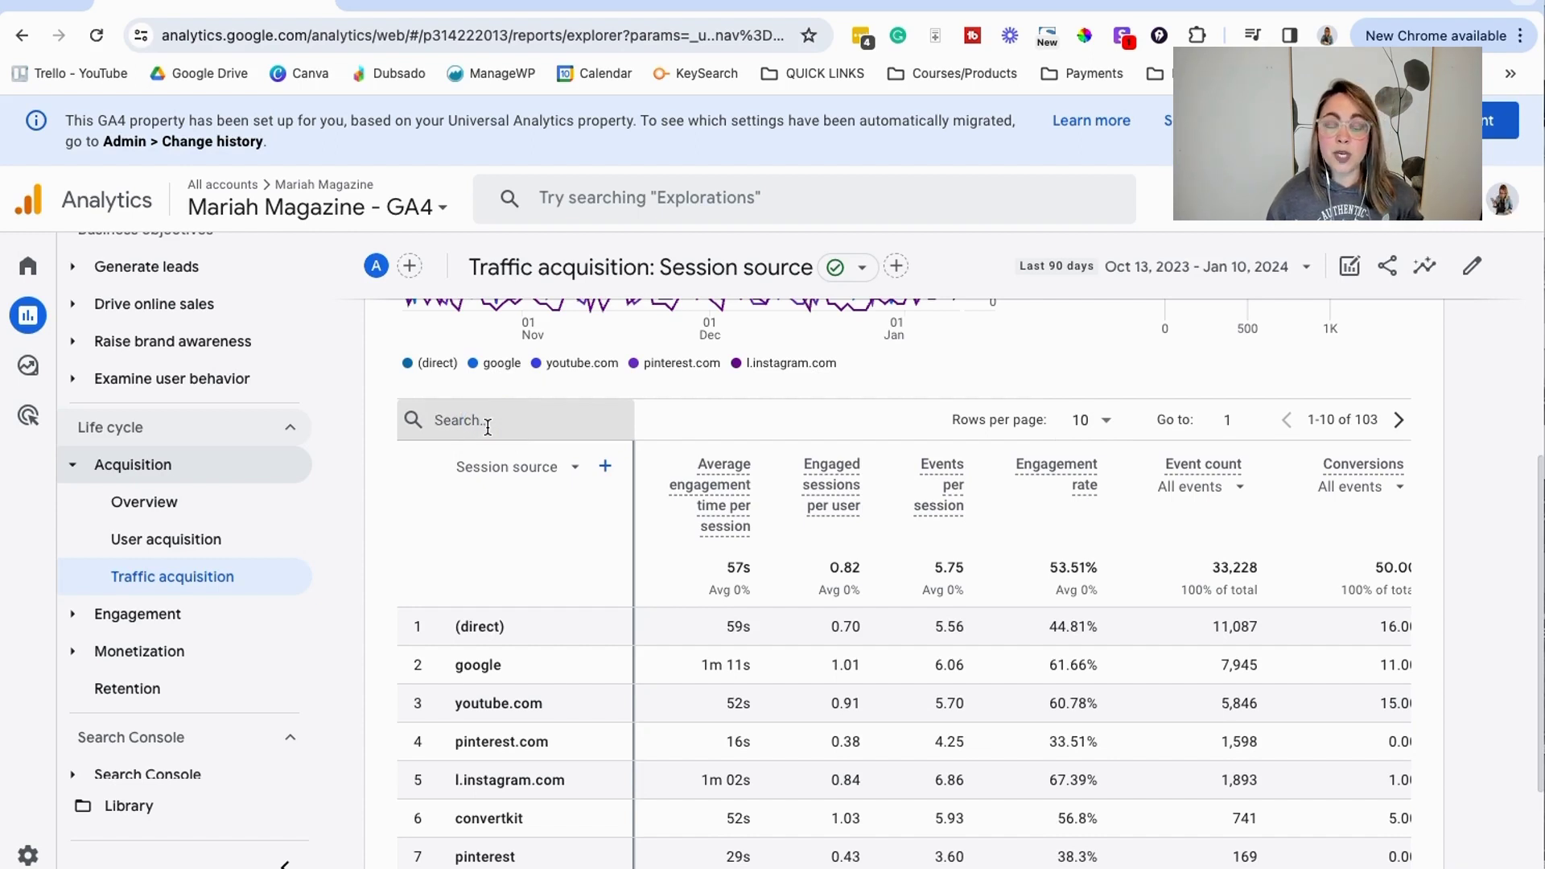
pyautogui.write('instagram')
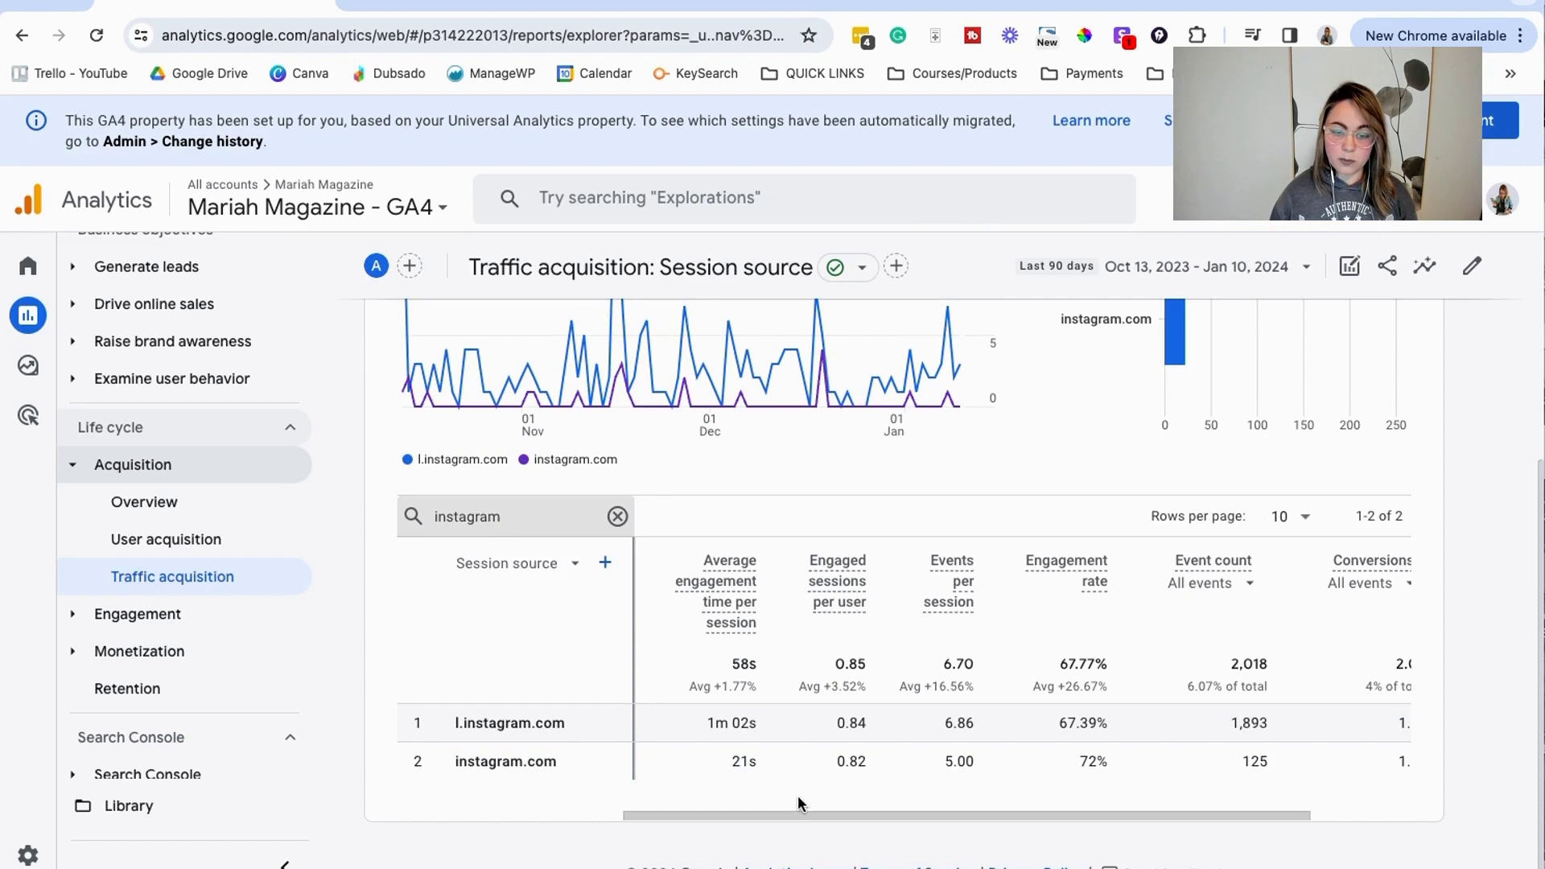
pyautogui.moveTo(791, 815); pyautogui.dragTo(667, 808)
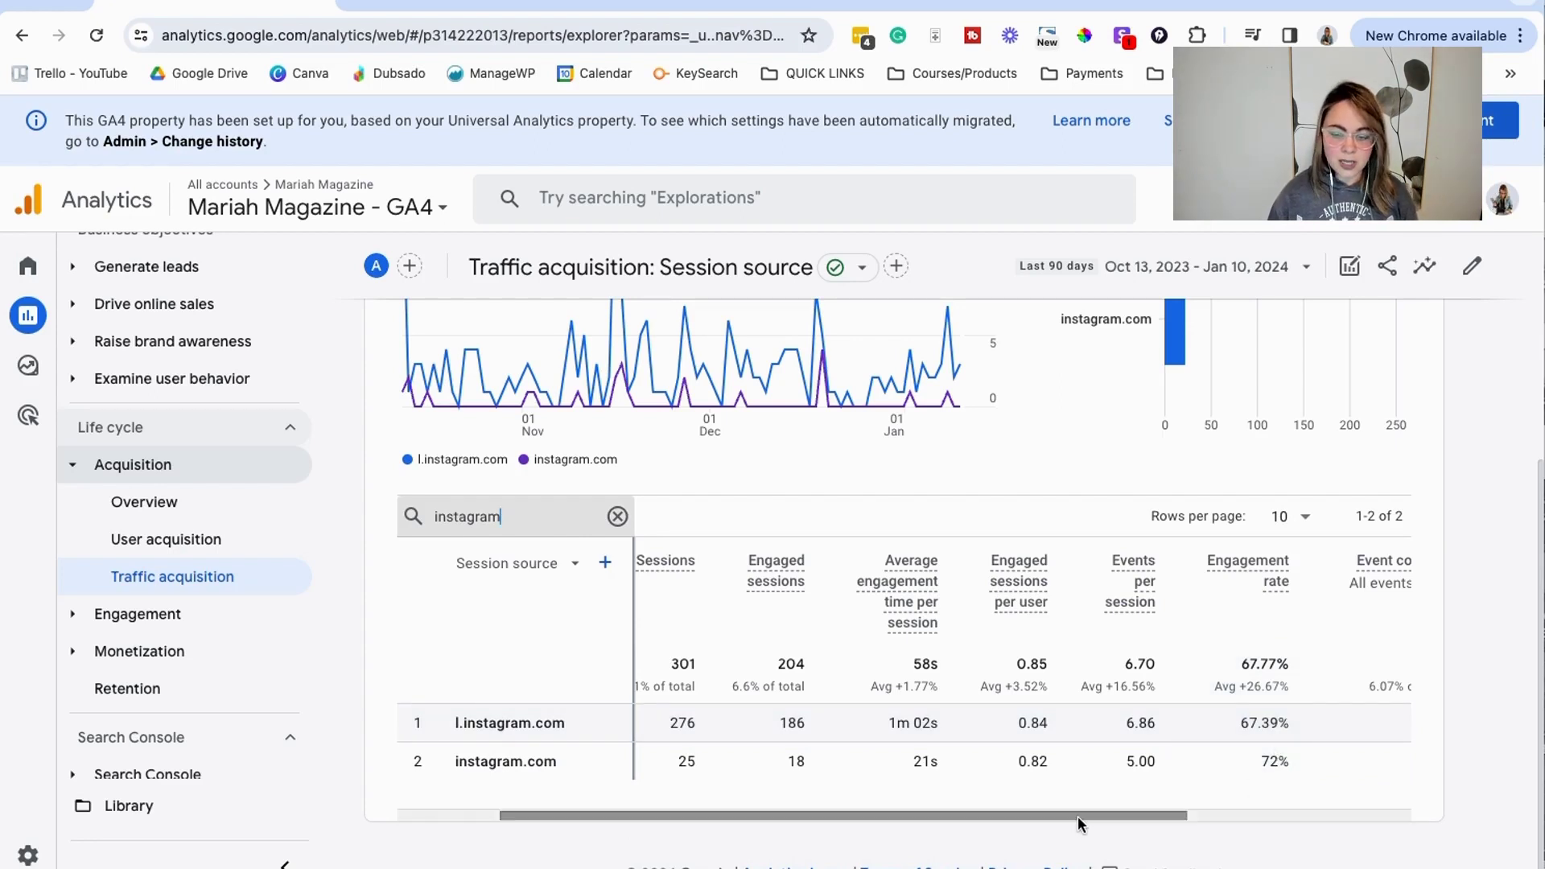
pyautogui.moveTo(1079, 816); pyautogui.dragTo(1105, 816)
# - Select and delete the instagram search text
pyautogui.click(497, 522)
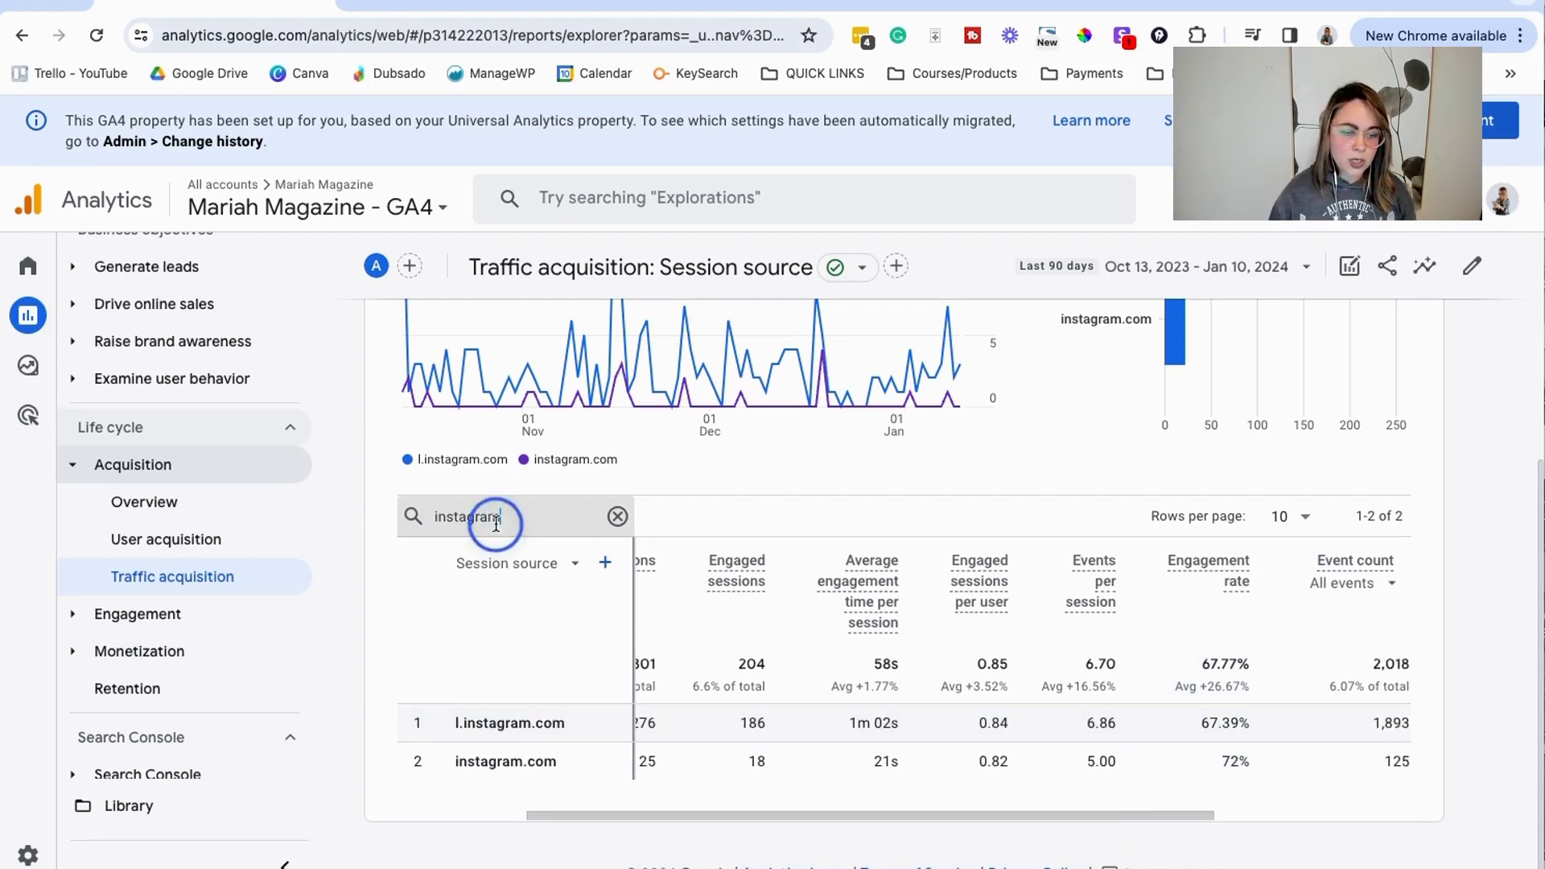
pyautogui.moveTo(497, 522); pyautogui.dragTo(410, 517)
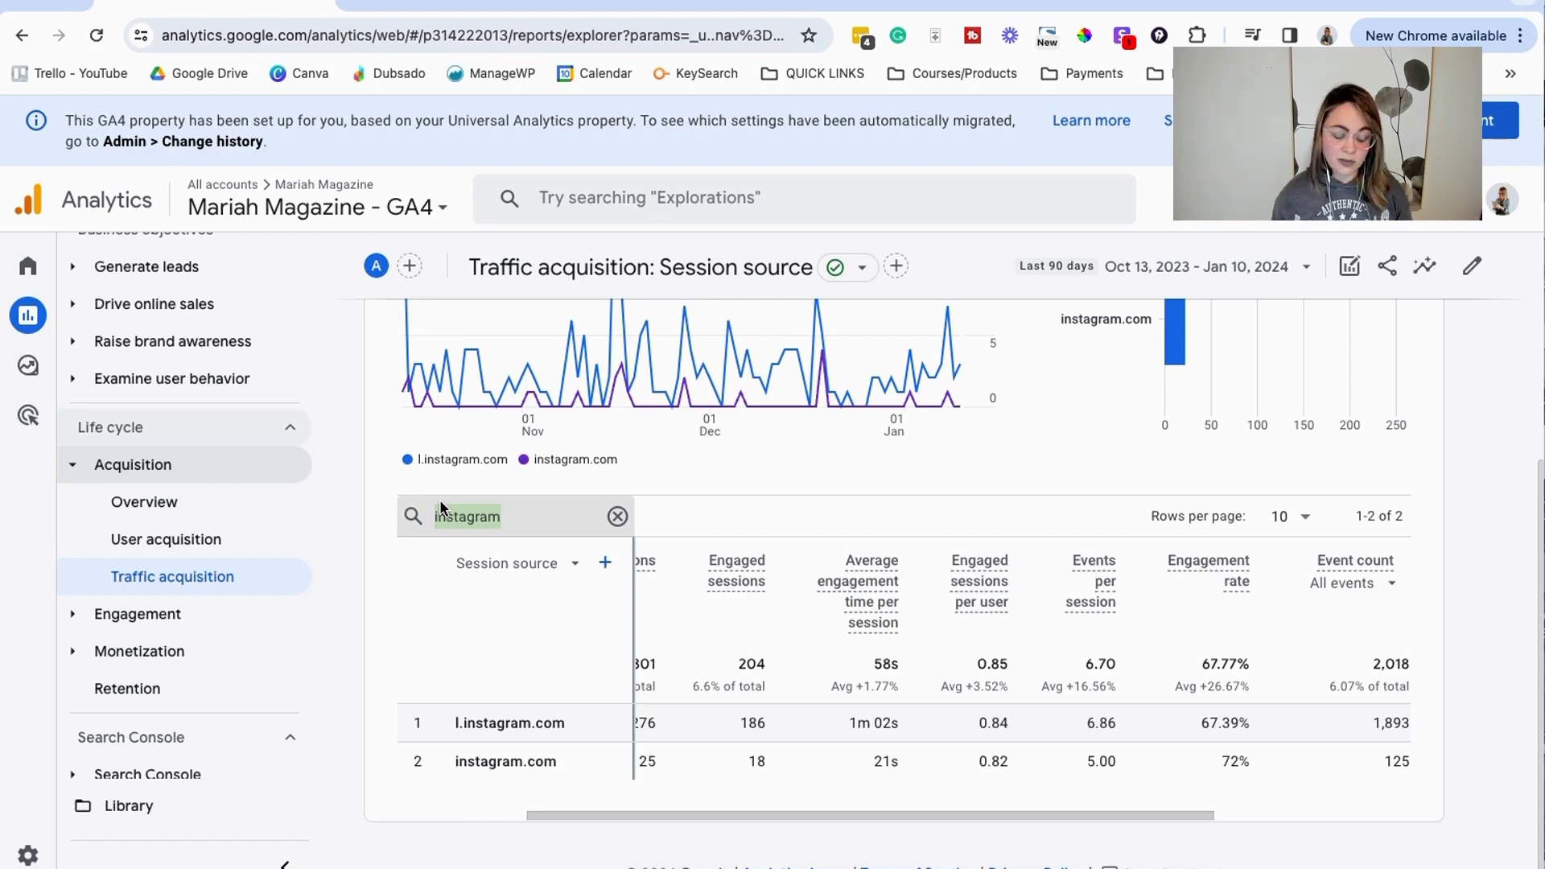
pyautogui.press('BackSpace')
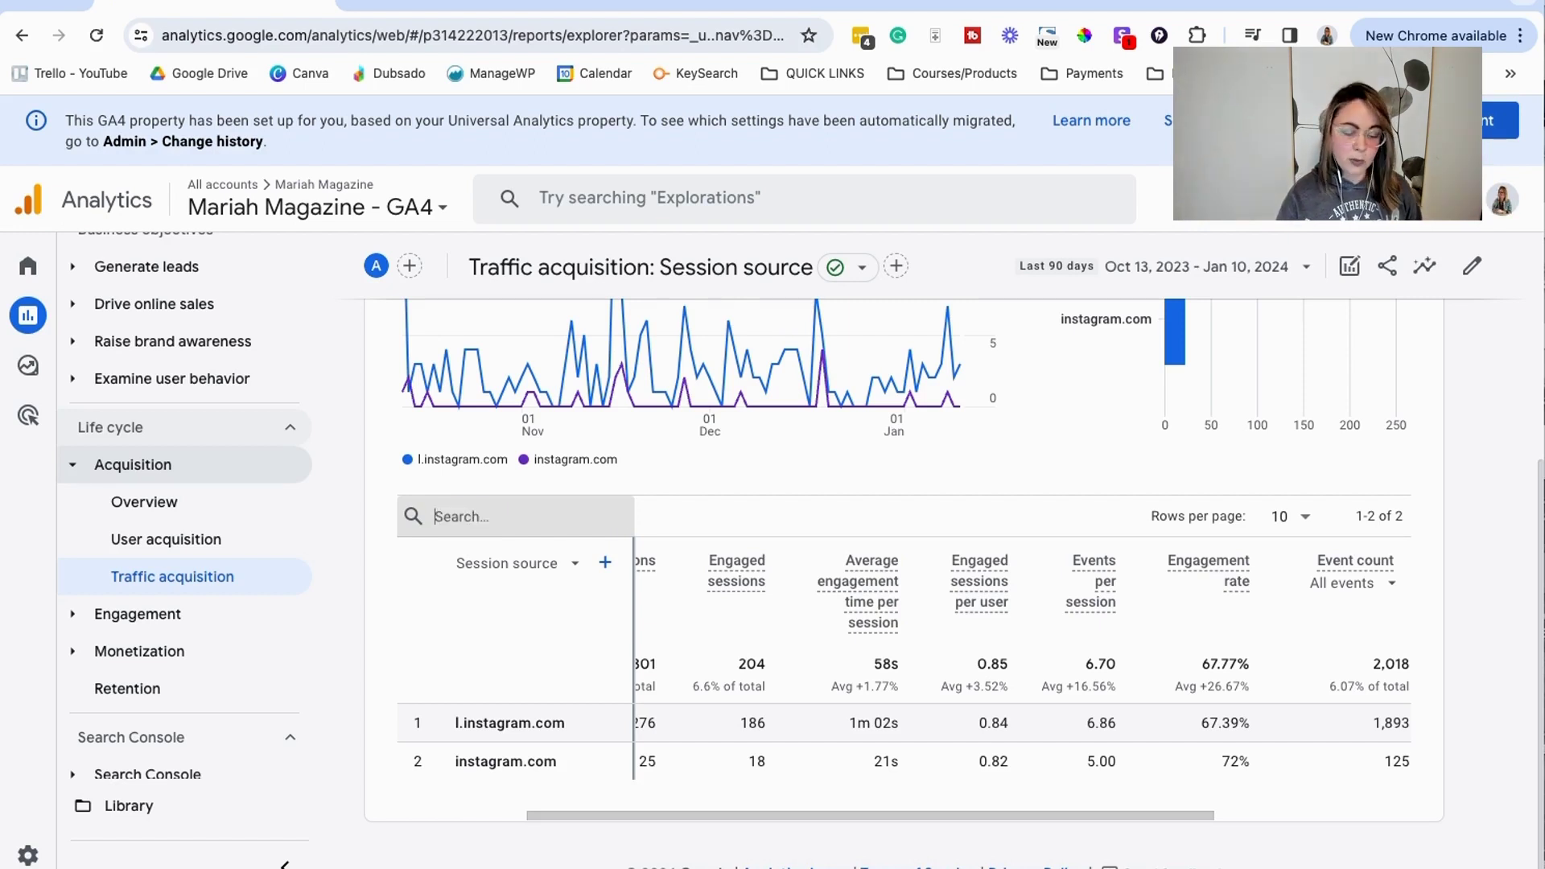
# - Search for pinterest and review the 27 Pinterest sources, led by pinterest.com with 376 sessions
pyautogui.write('pinterest')
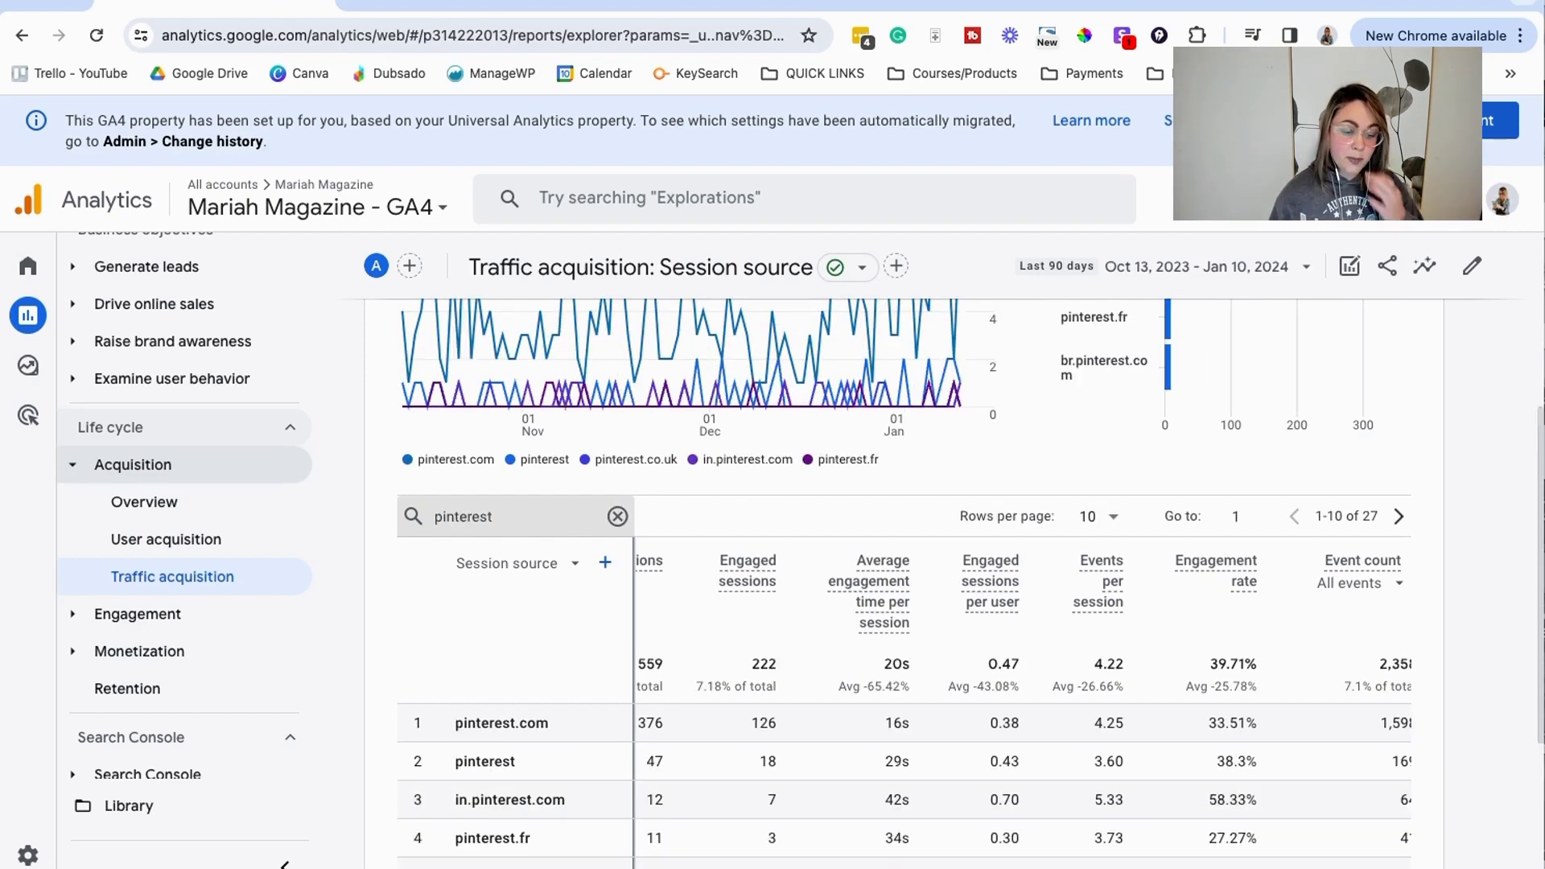
pyautogui.scroll(-1, 974, 727)
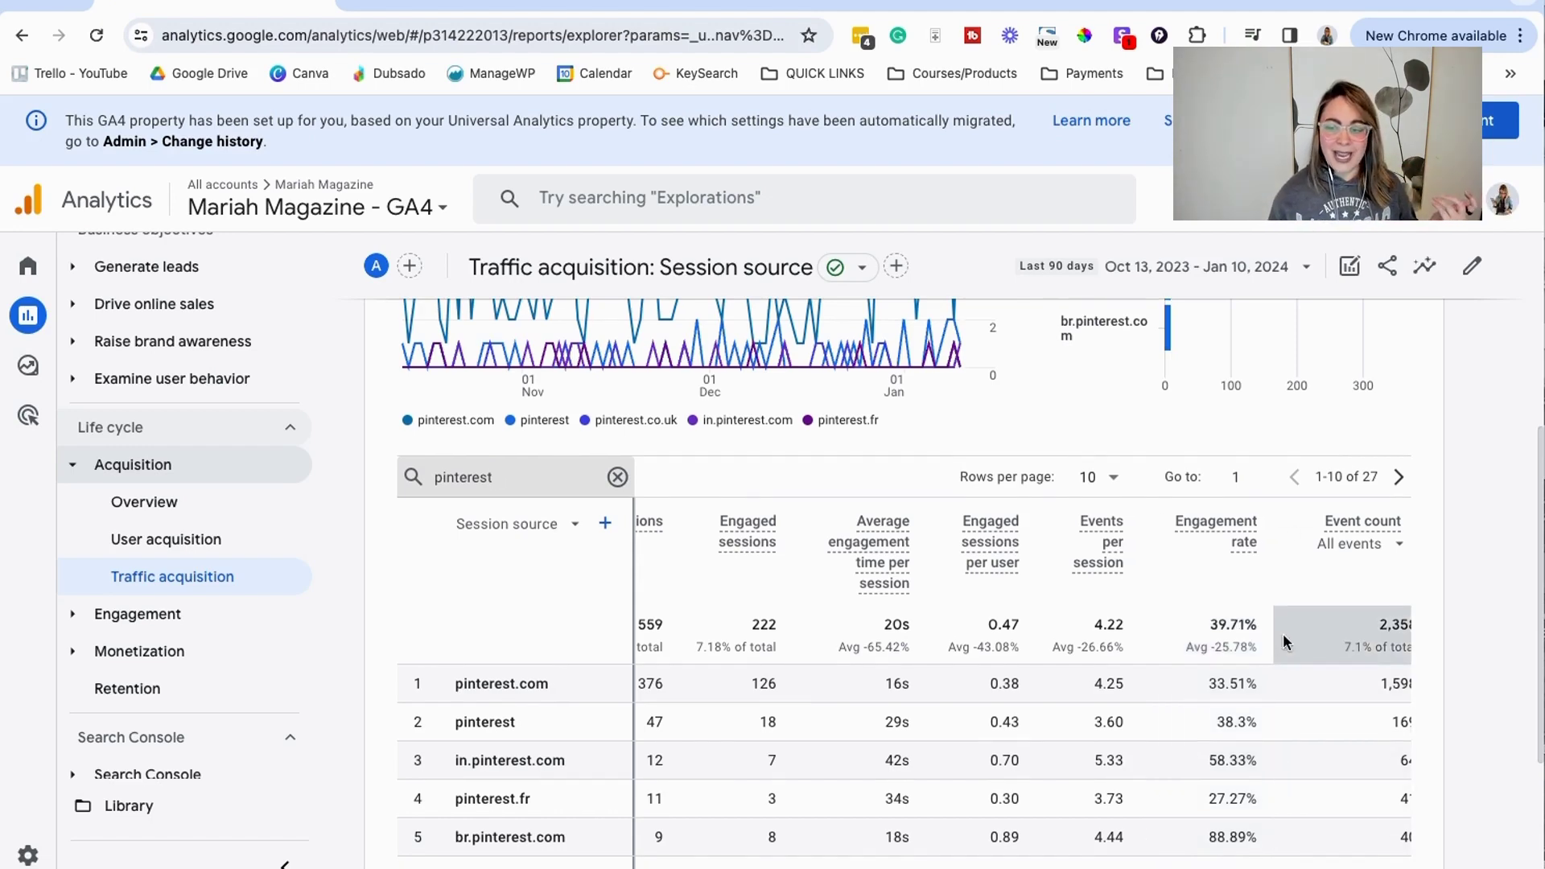
pyautogui.scroll(-3, 1283, 634)
pyautogui.moveTo(1164, 850); pyautogui.dragTo(1067, 861)
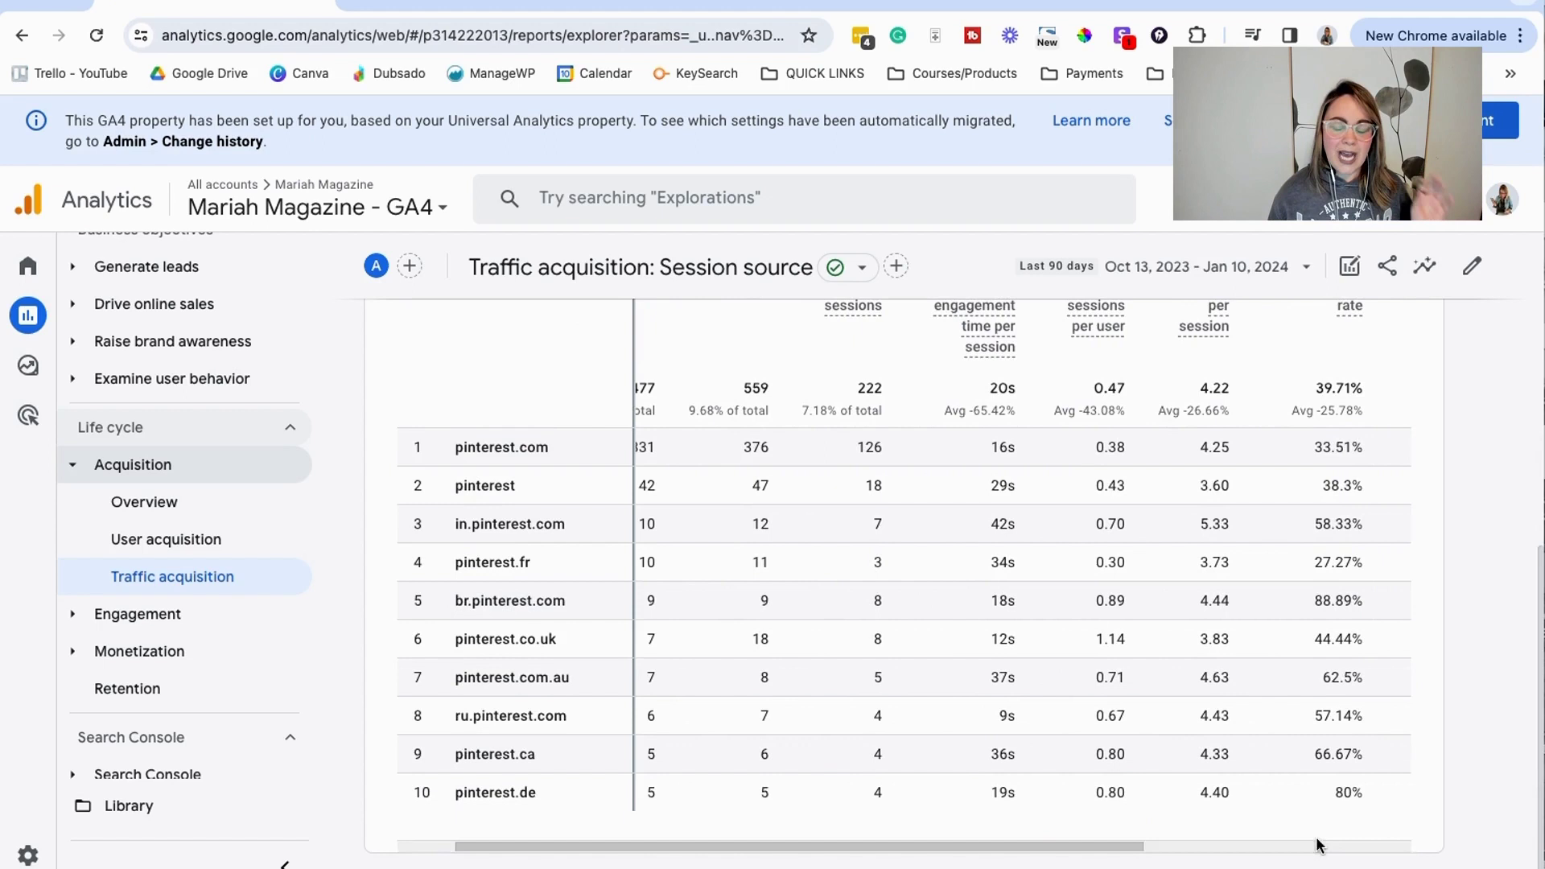
pyautogui.scroll(2, 1392, 815)
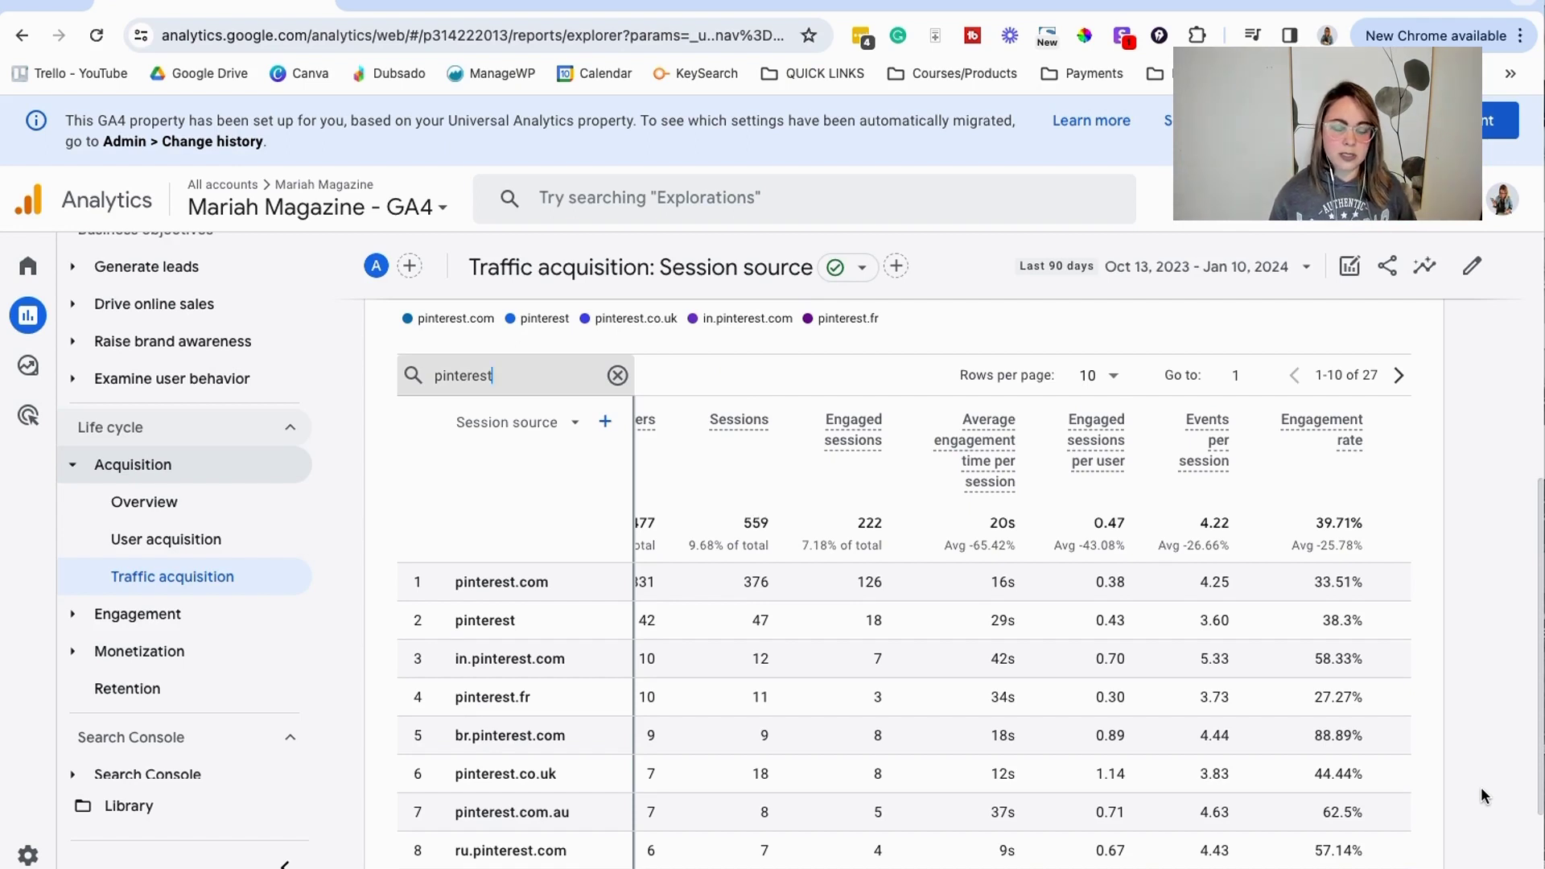
pyautogui.scroll(1, 1480, 789)
pyautogui.scroll(-1, 1481, 789)
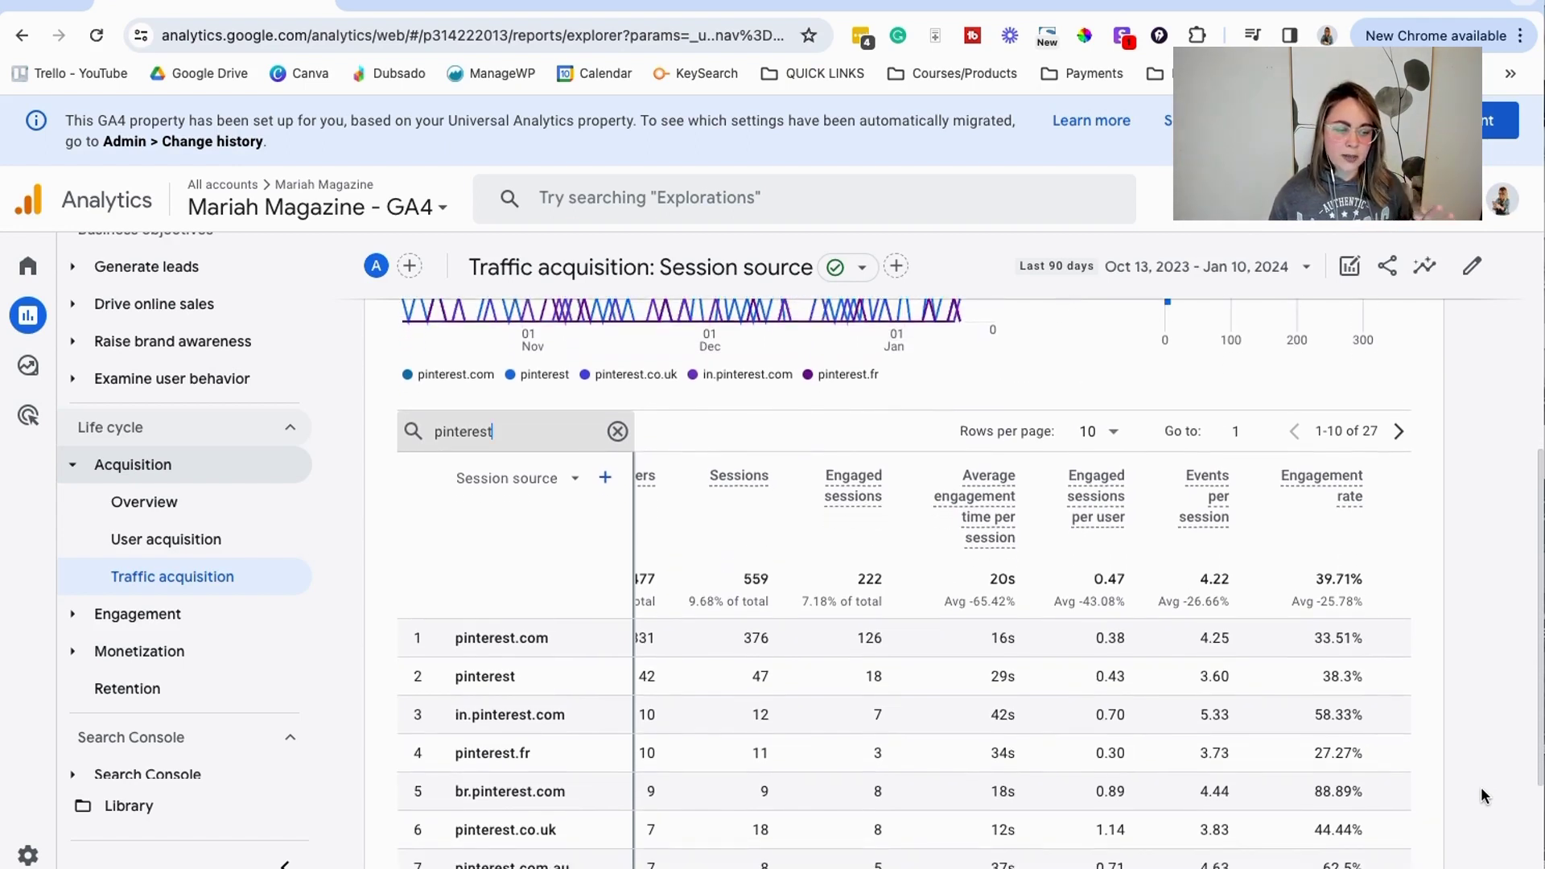
pyautogui.scroll(-3, 956, 580)
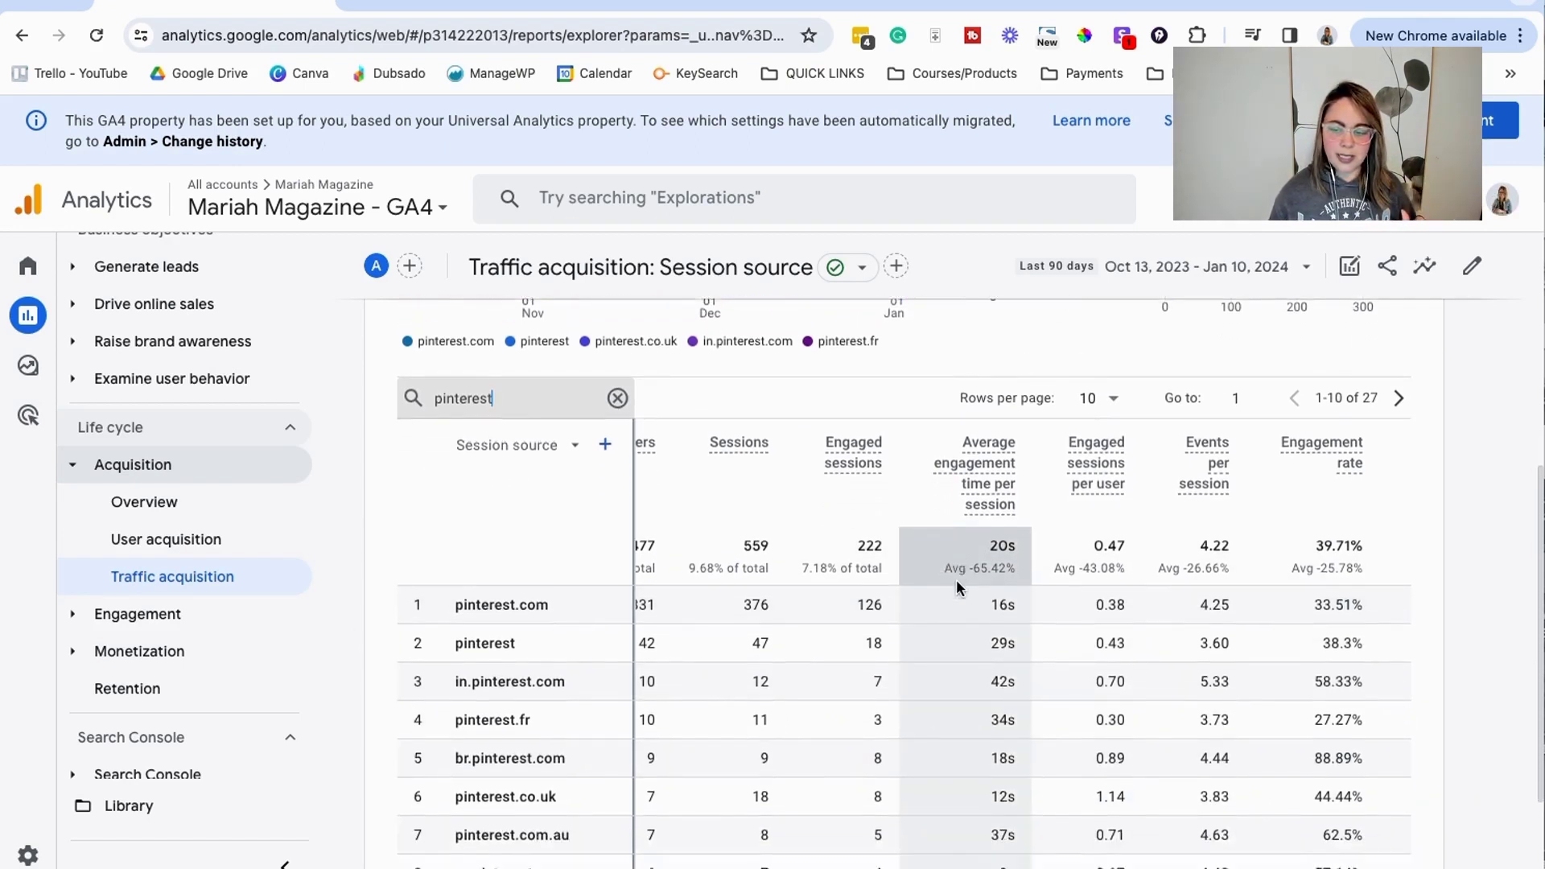
pyautogui.moveTo(962, 814); pyautogui.dragTo(881, 811)
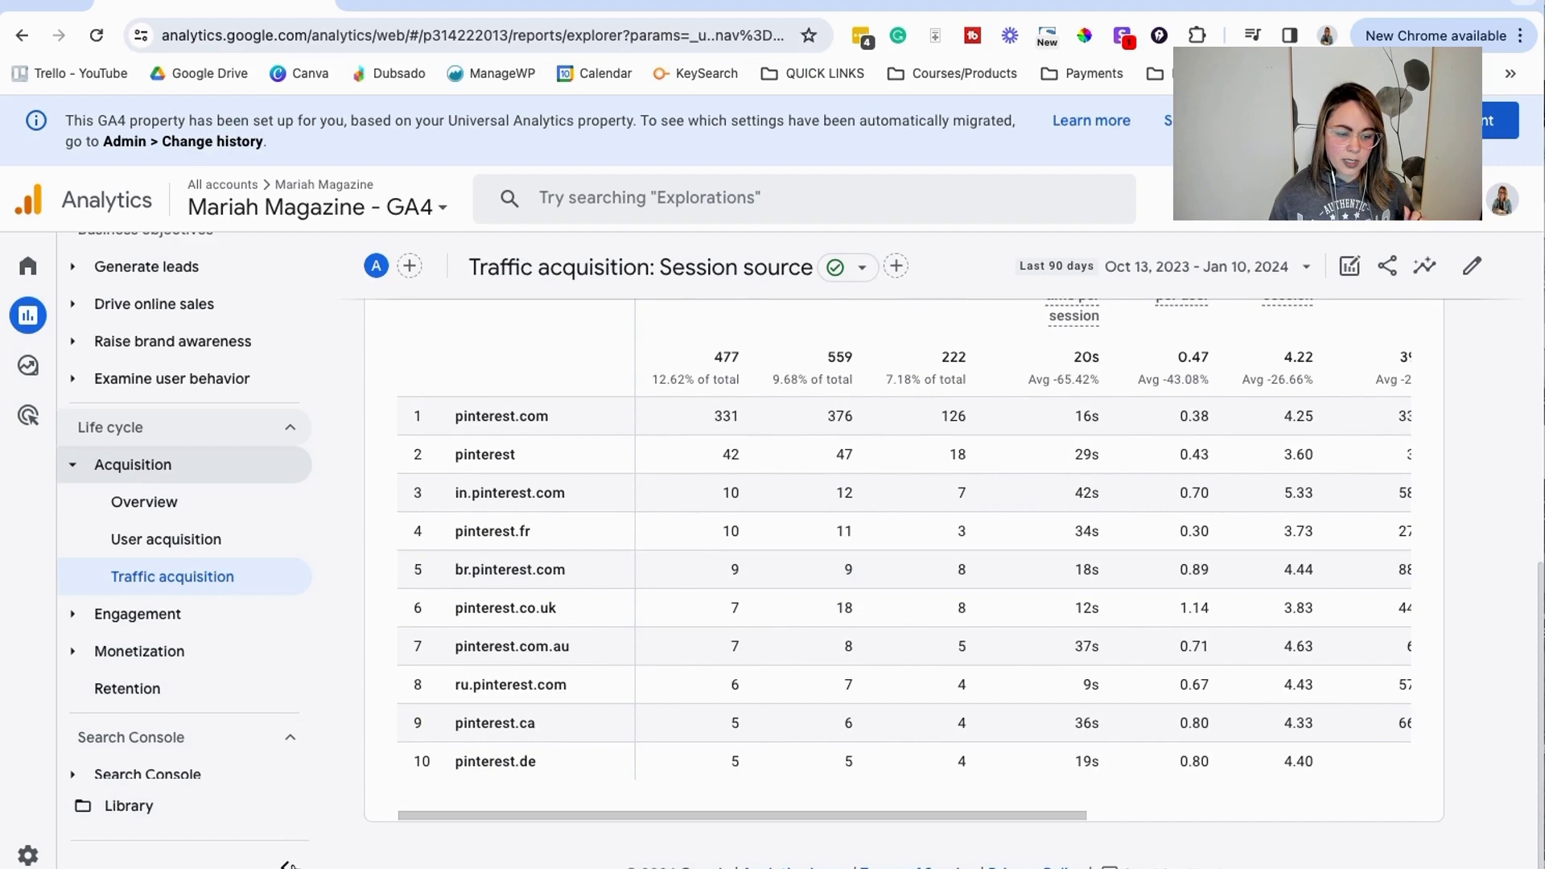
pyautogui.click(284, 864)
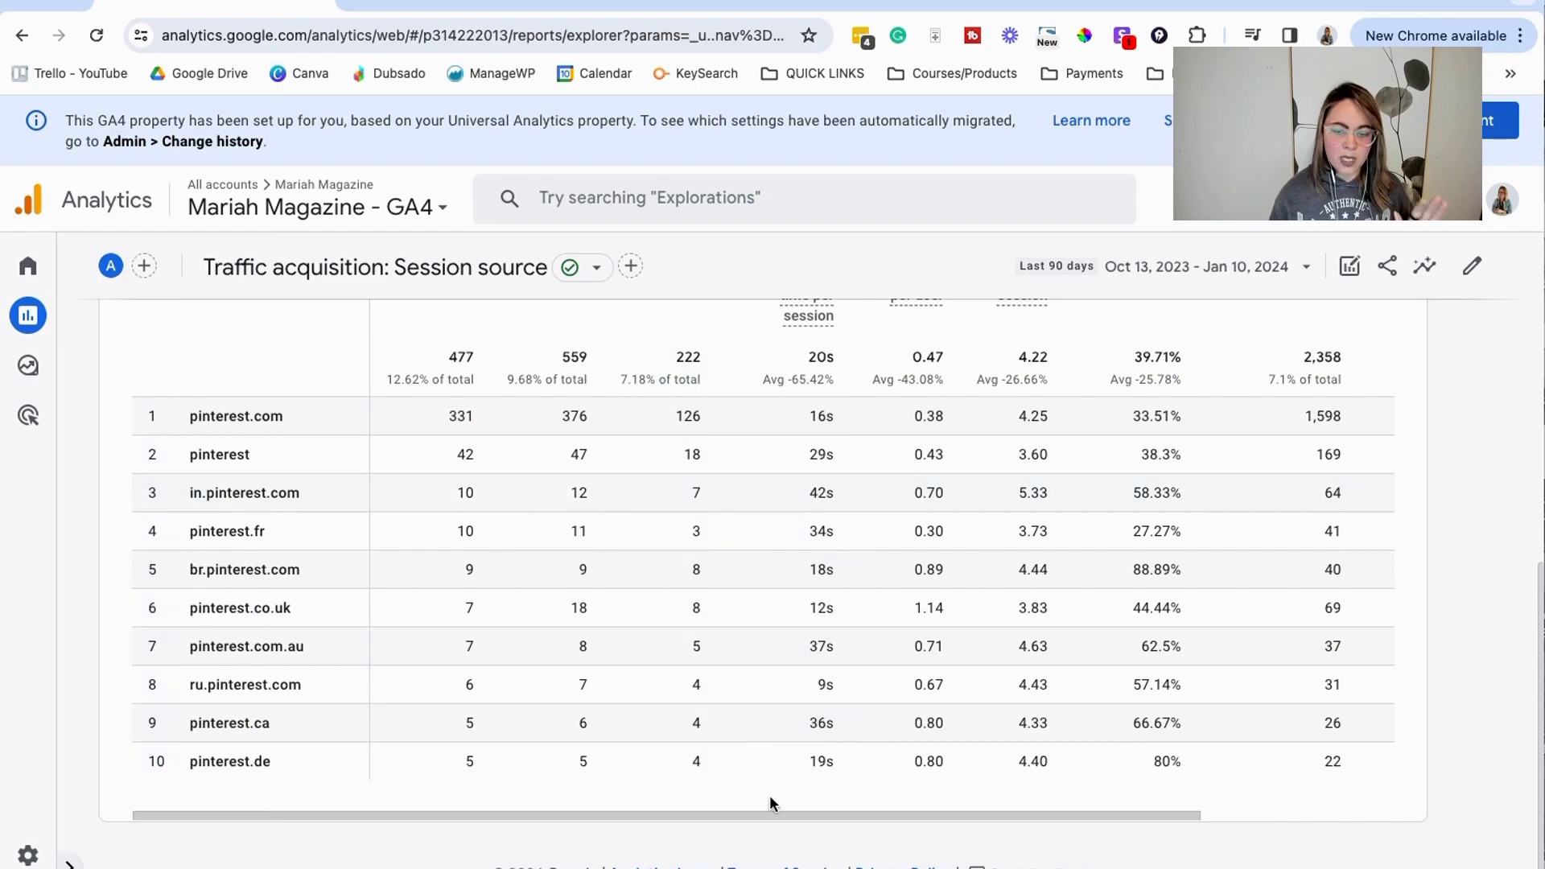
pyautogui.scroll(1, 1006, 566)
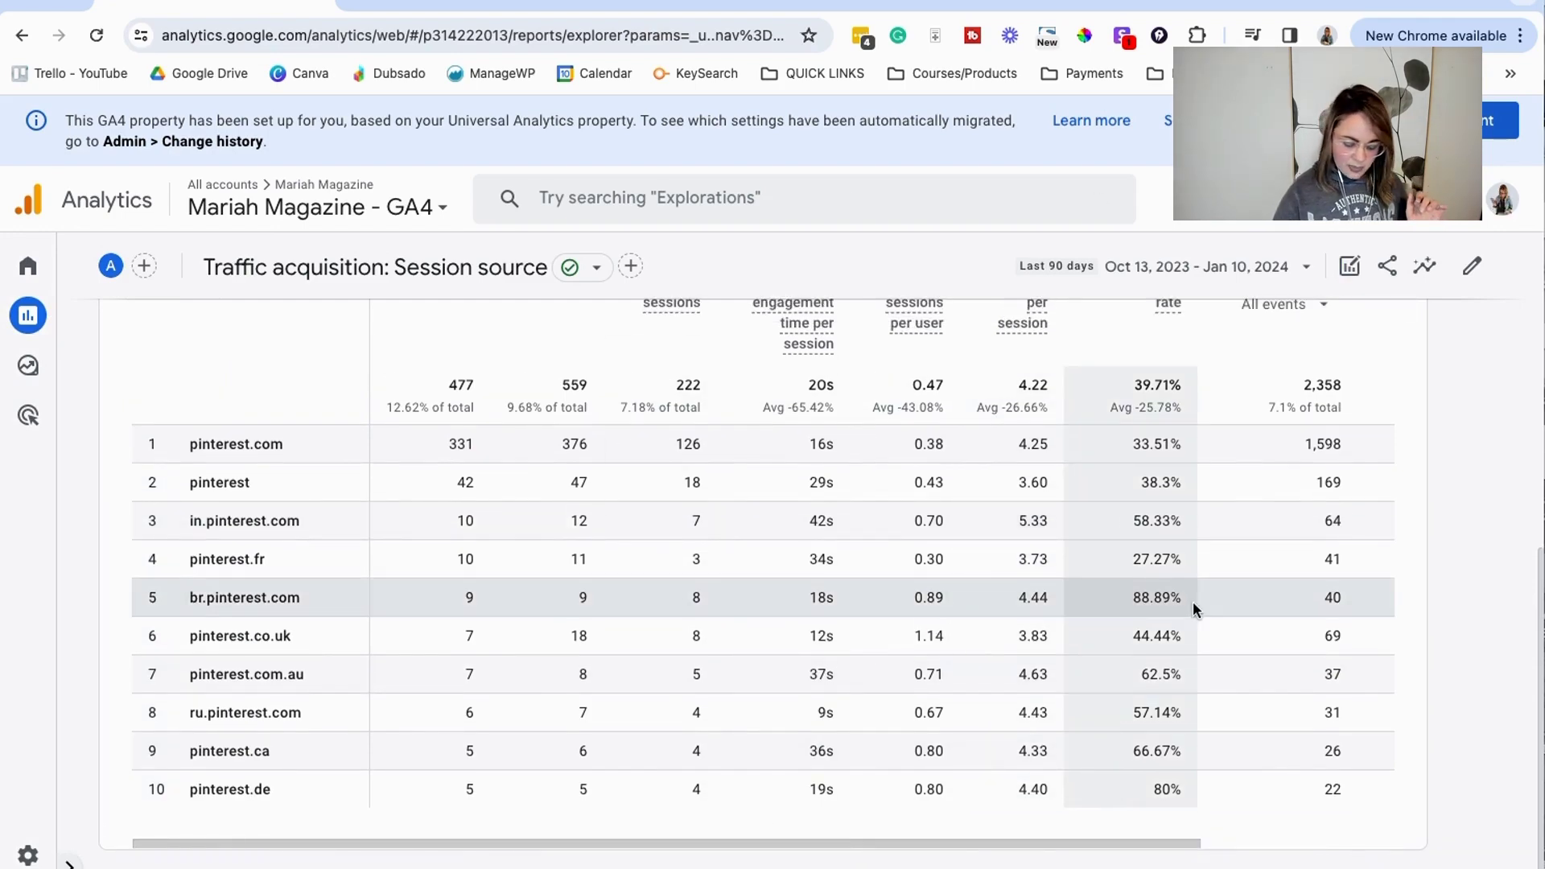
pyautogui.hotkey('ctrl', '-')
pyautogui.hotkey('ctrl', '-')
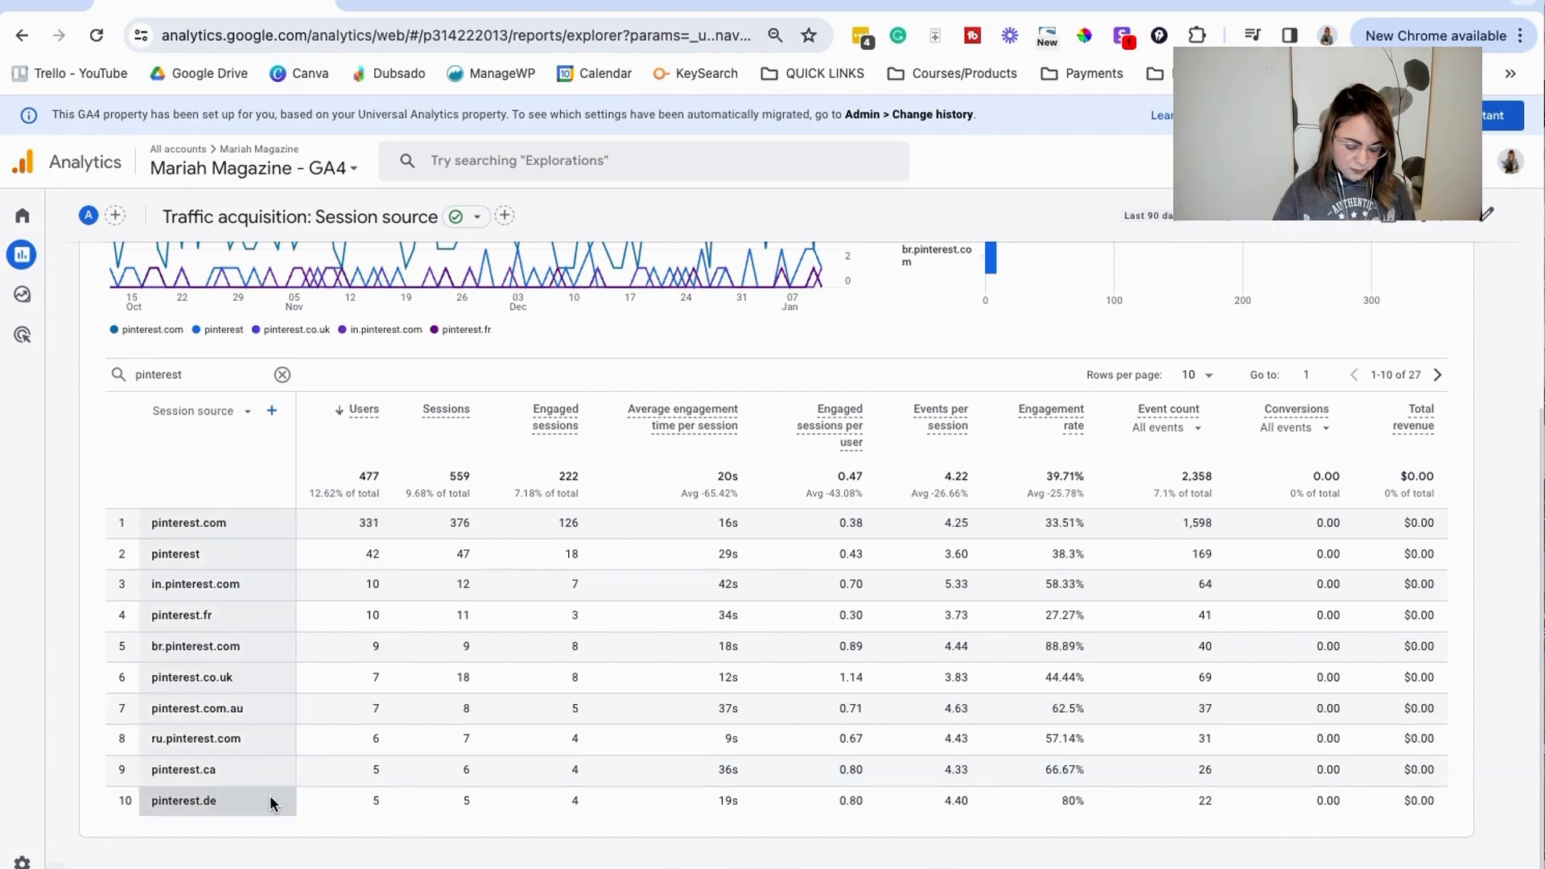
pyautogui.hotkey('ctrl', '+')
pyautogui.hotkey('ctrl', '+')
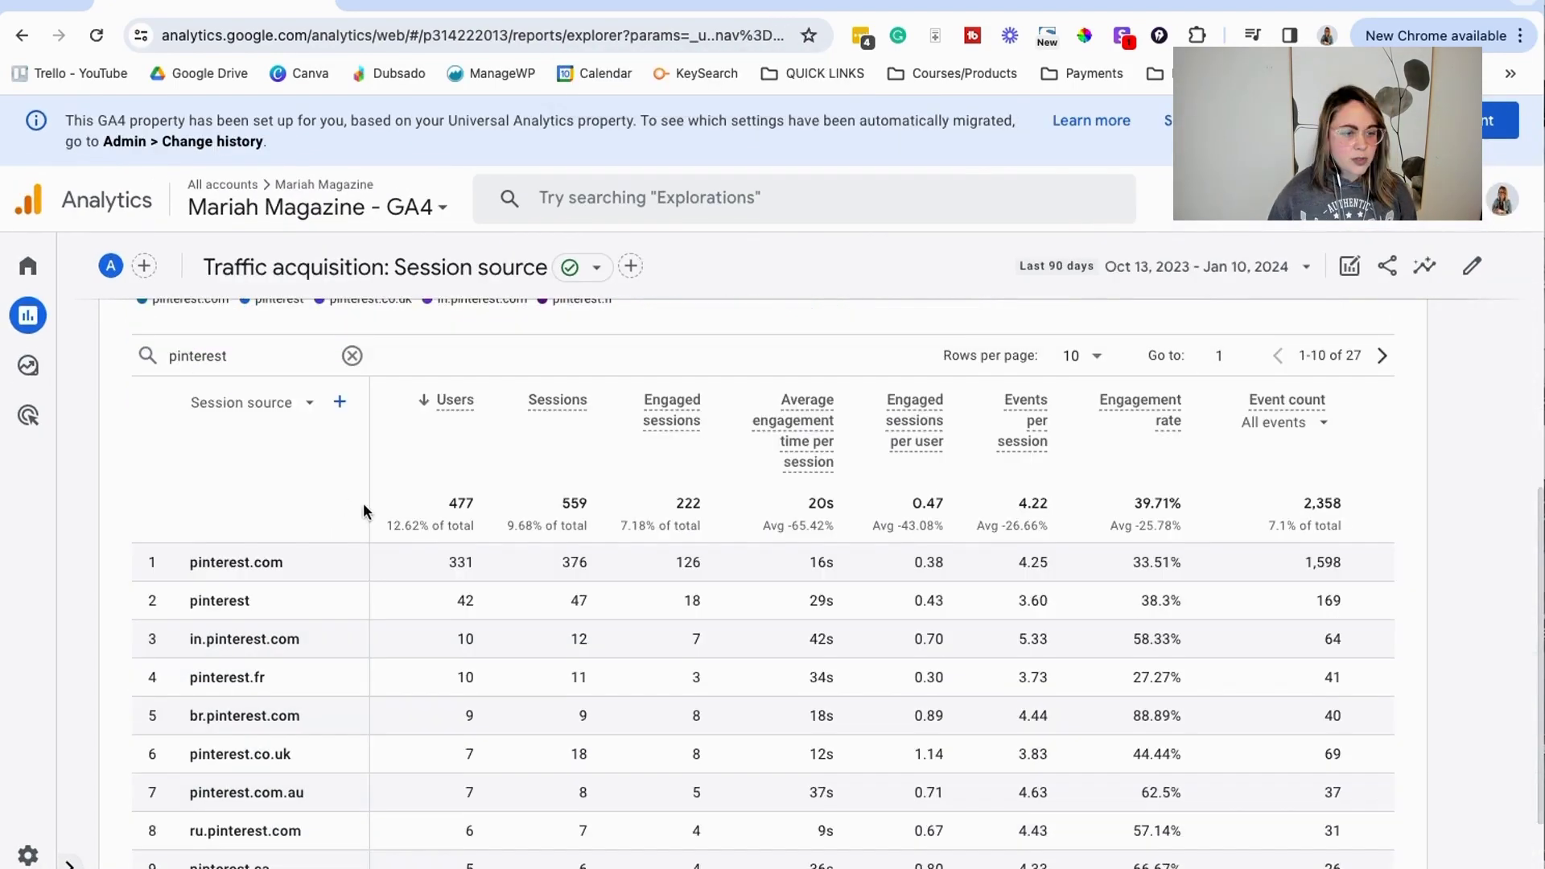
pyautogui.scroll(-1, 338, 496)
pyautogui.scroll(1, 282, 370)
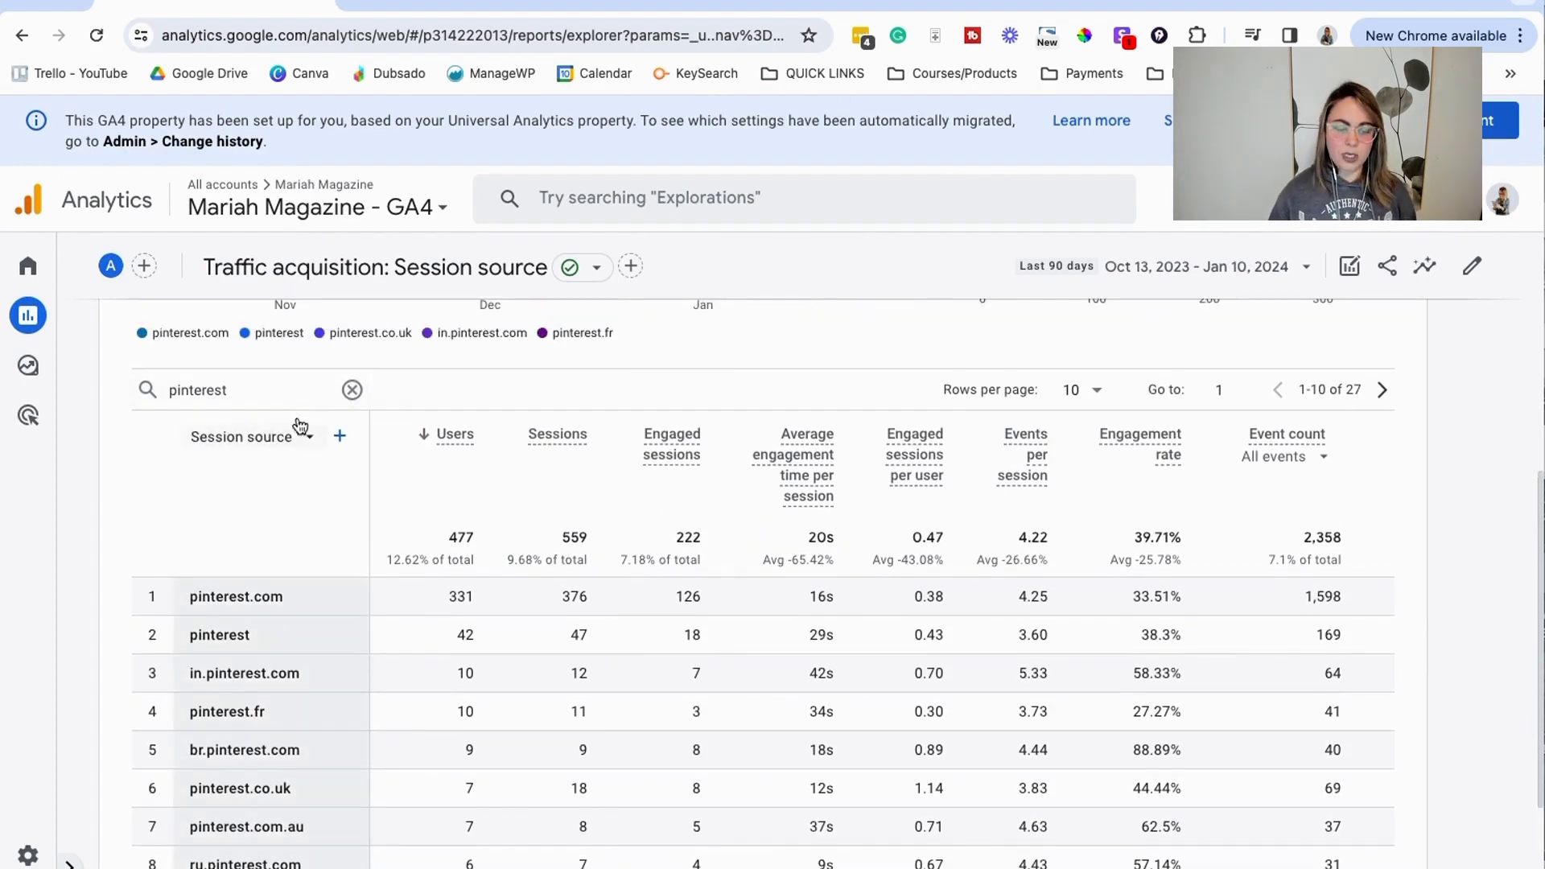
# - Add Page path and screen class from the Page / screen group as a secondary dimension
pyautogui.click(340, 436)
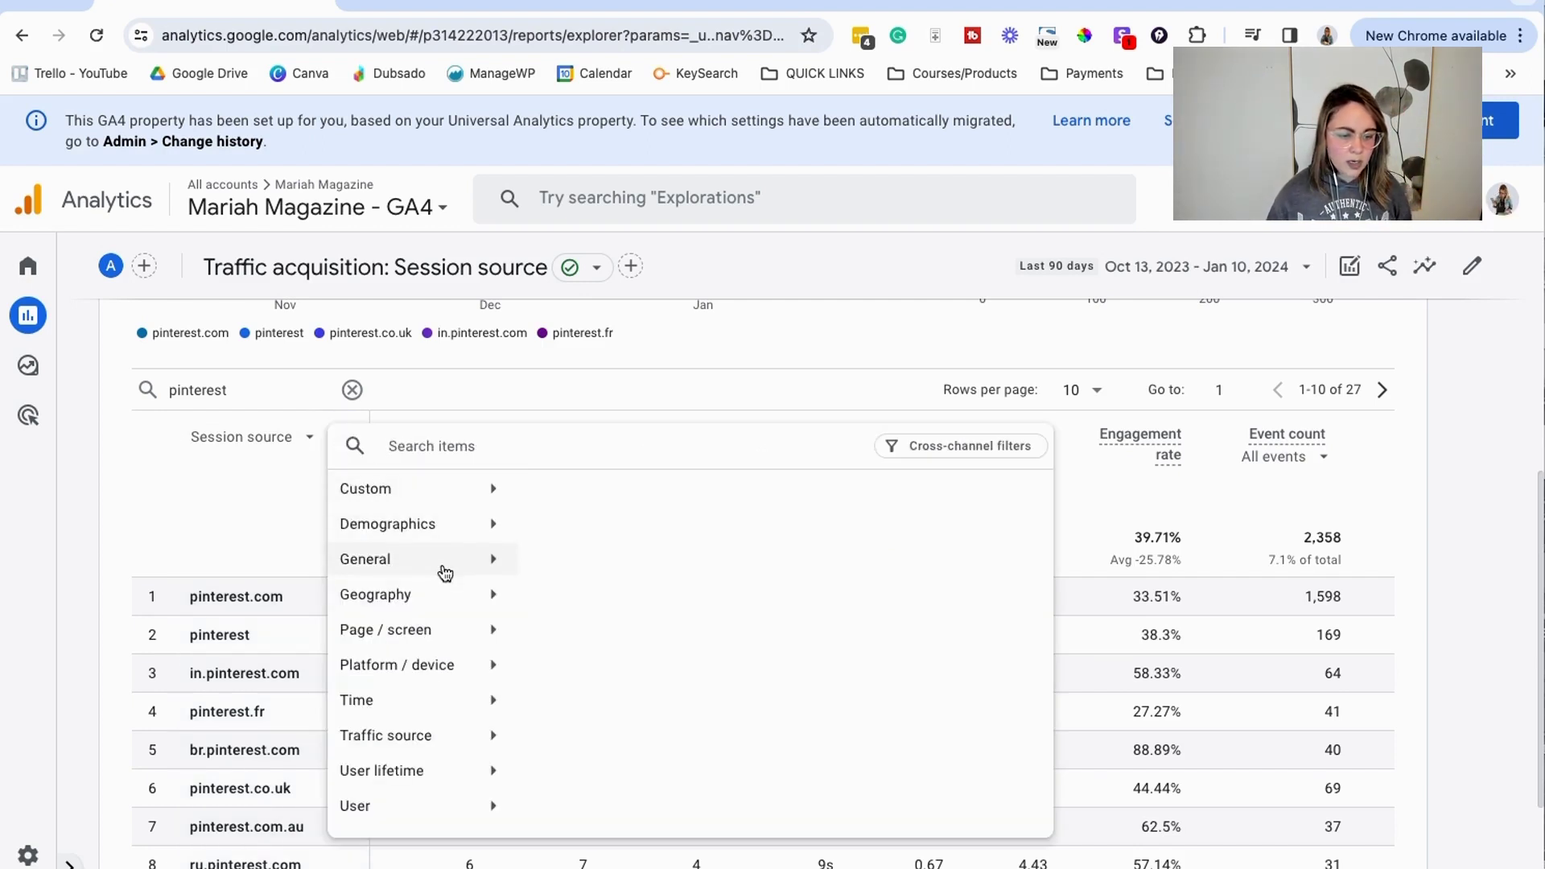
pyautogui.click(460, 637)
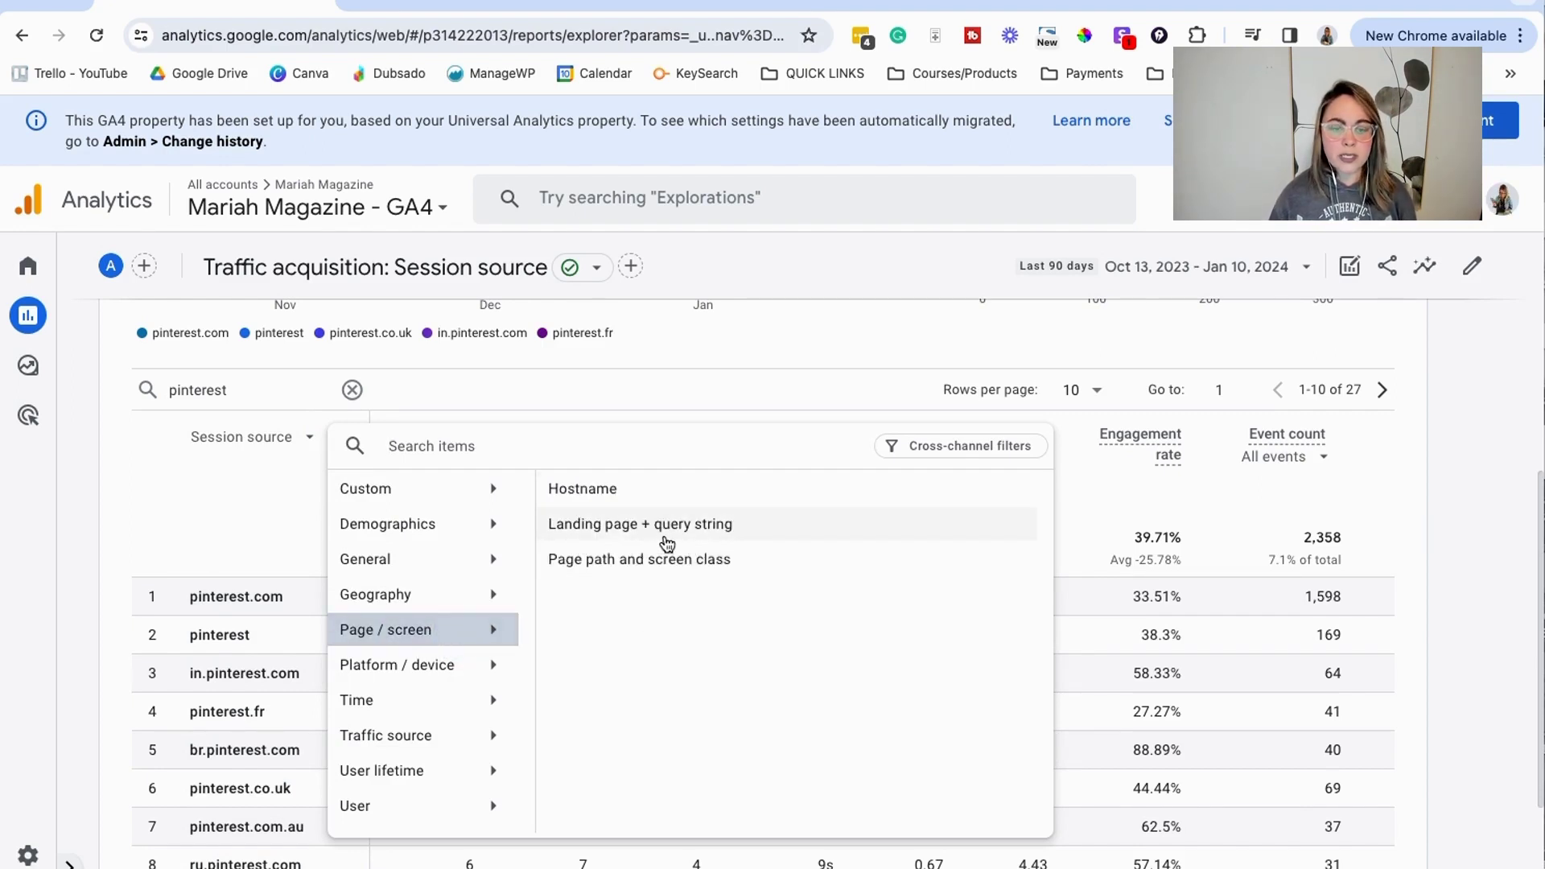
pyautogui.click(580, 570)
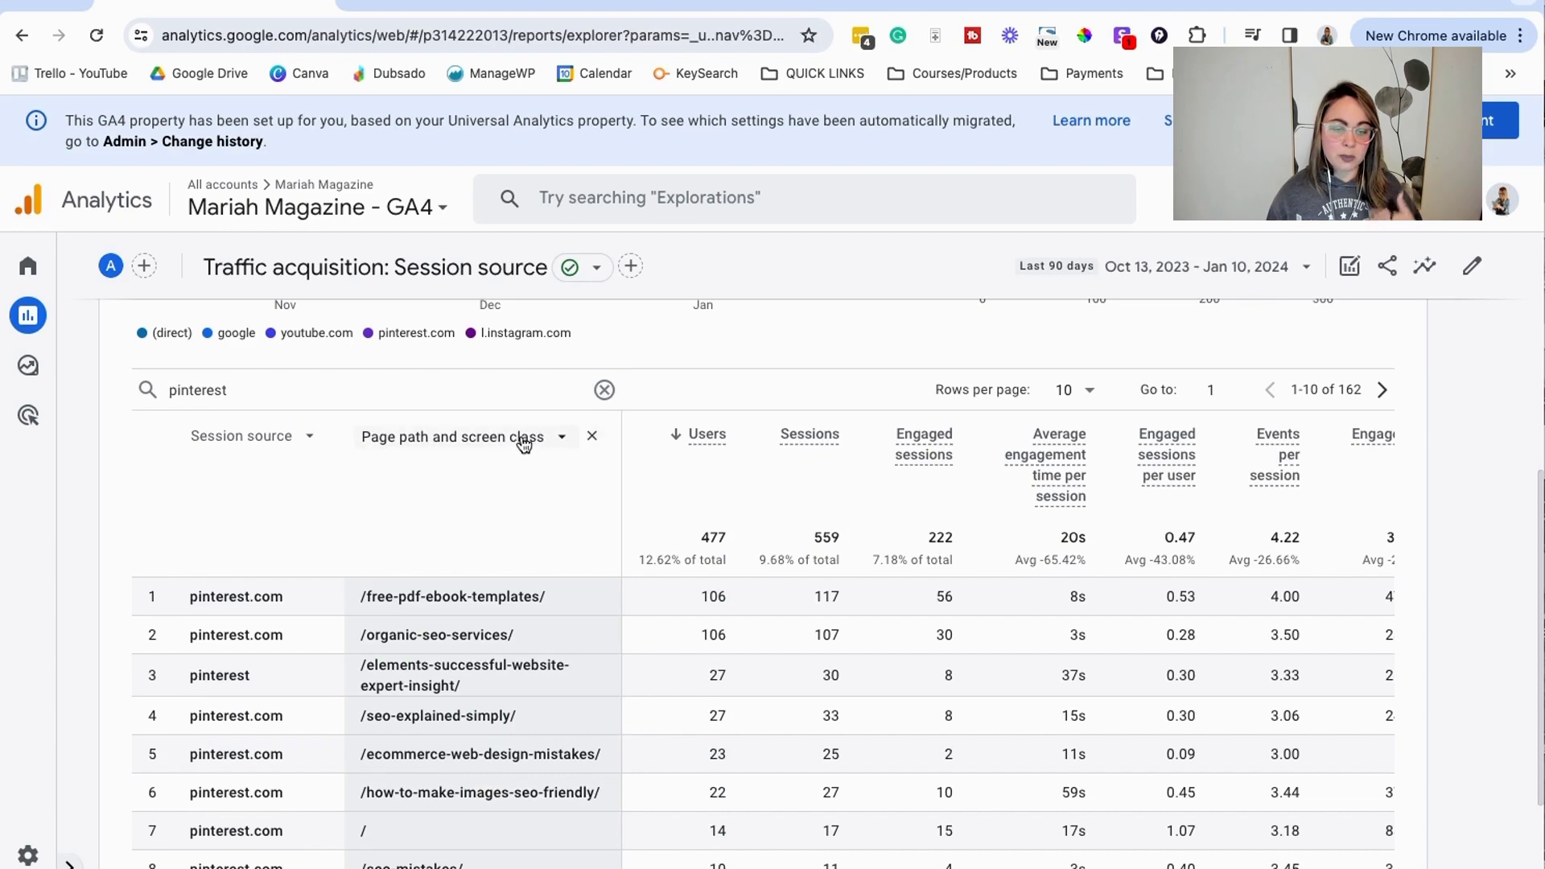
# - Remove the page path column and switch the primary dimension to Session source / medium
pyautogui.click(596, 438)
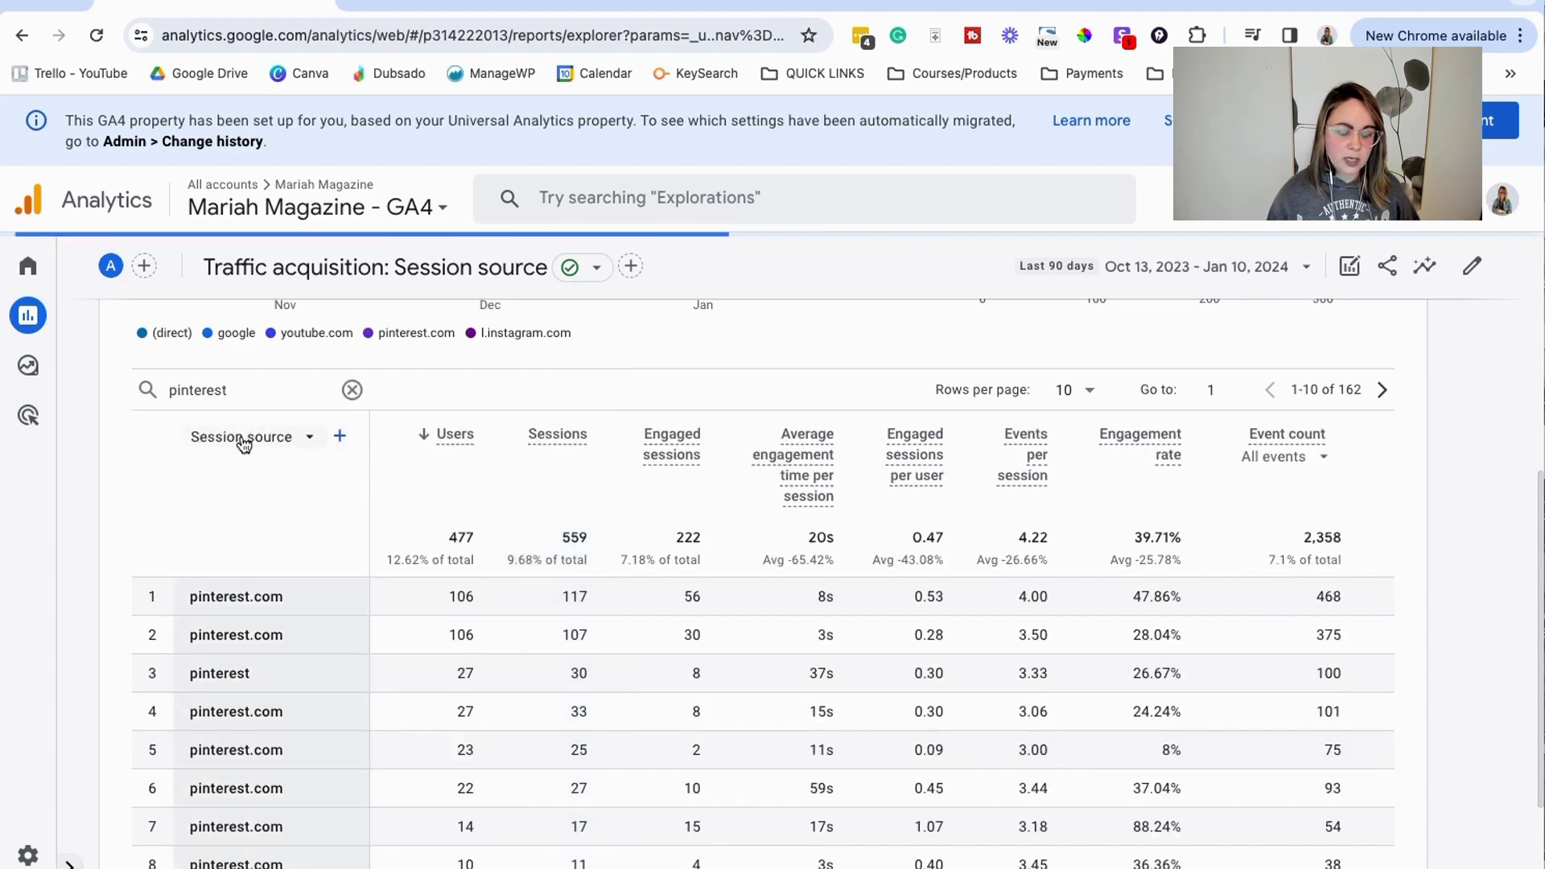
pyautogui.click(244, 437)
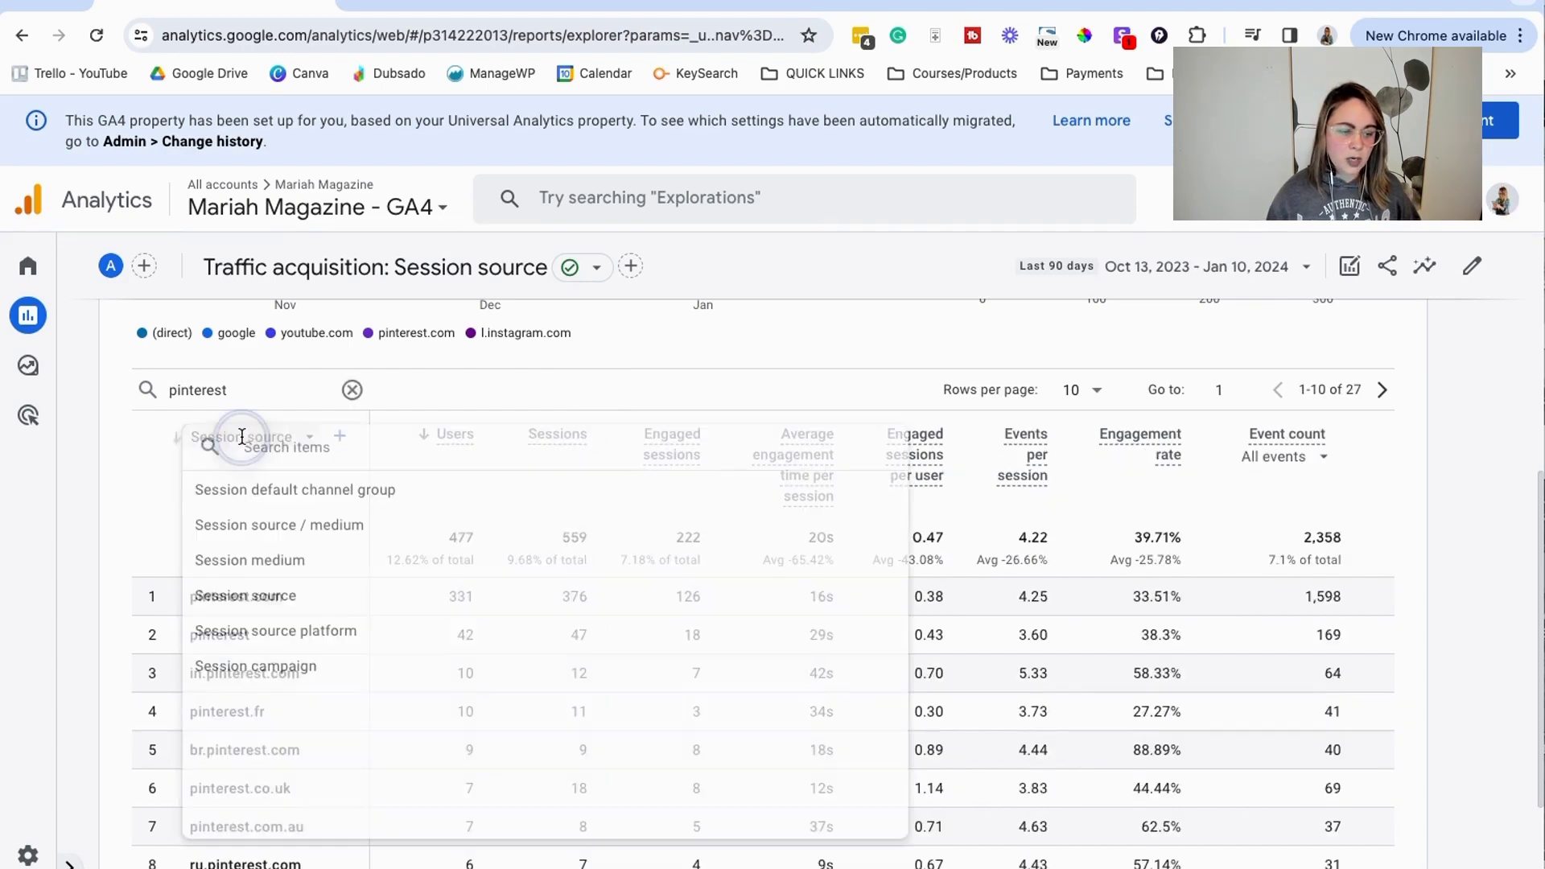
pyautogui.click(327, 525)
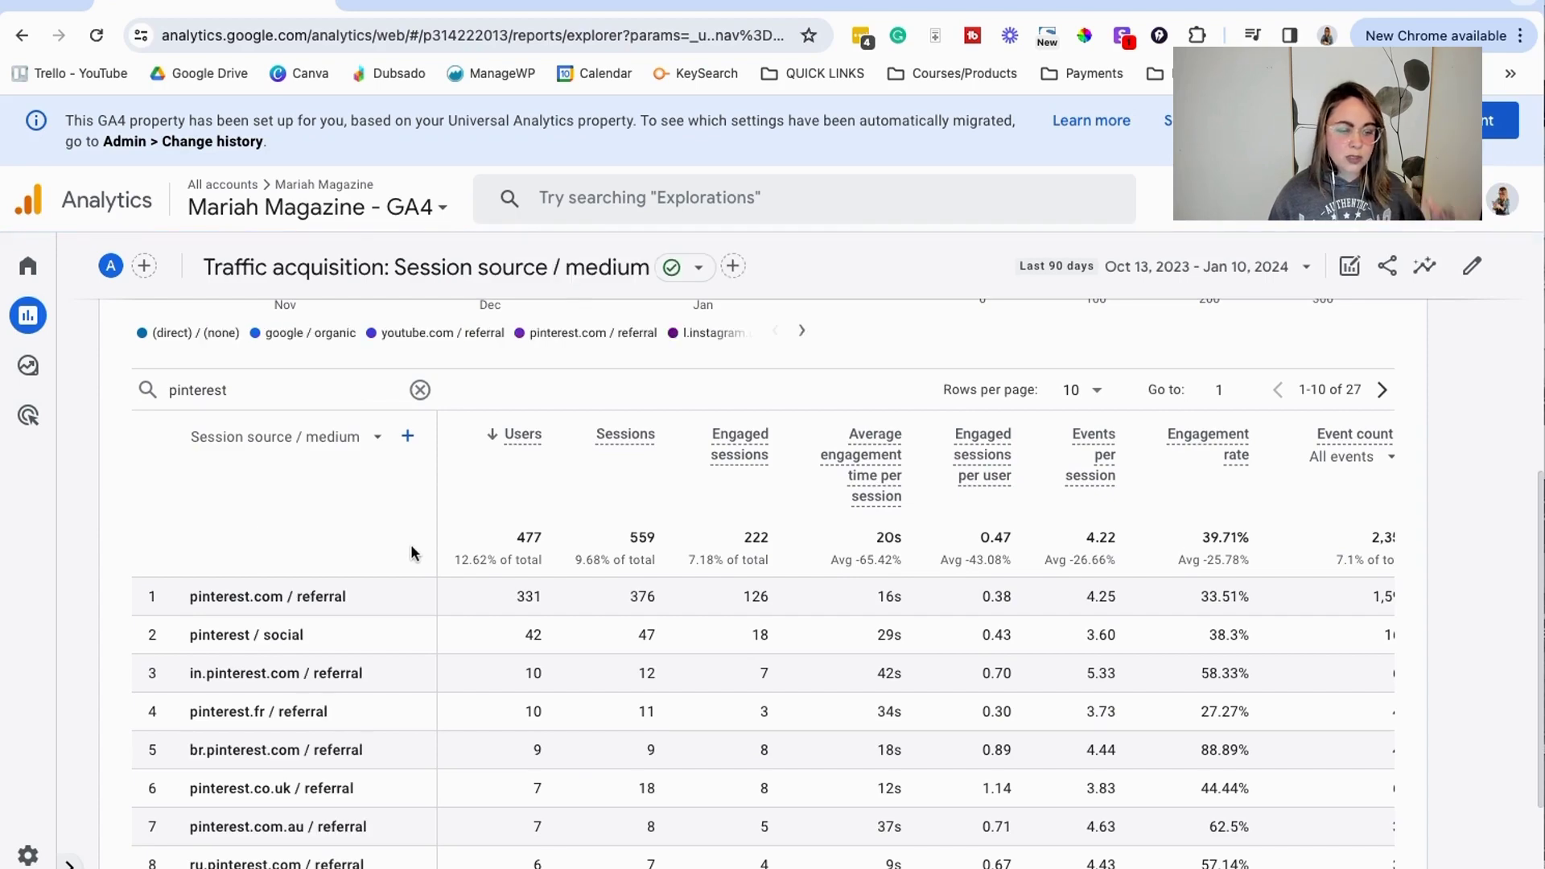
pyautogui.scroll(-2, 419, 557)
pyautogui.scroll(3, 406, 649)
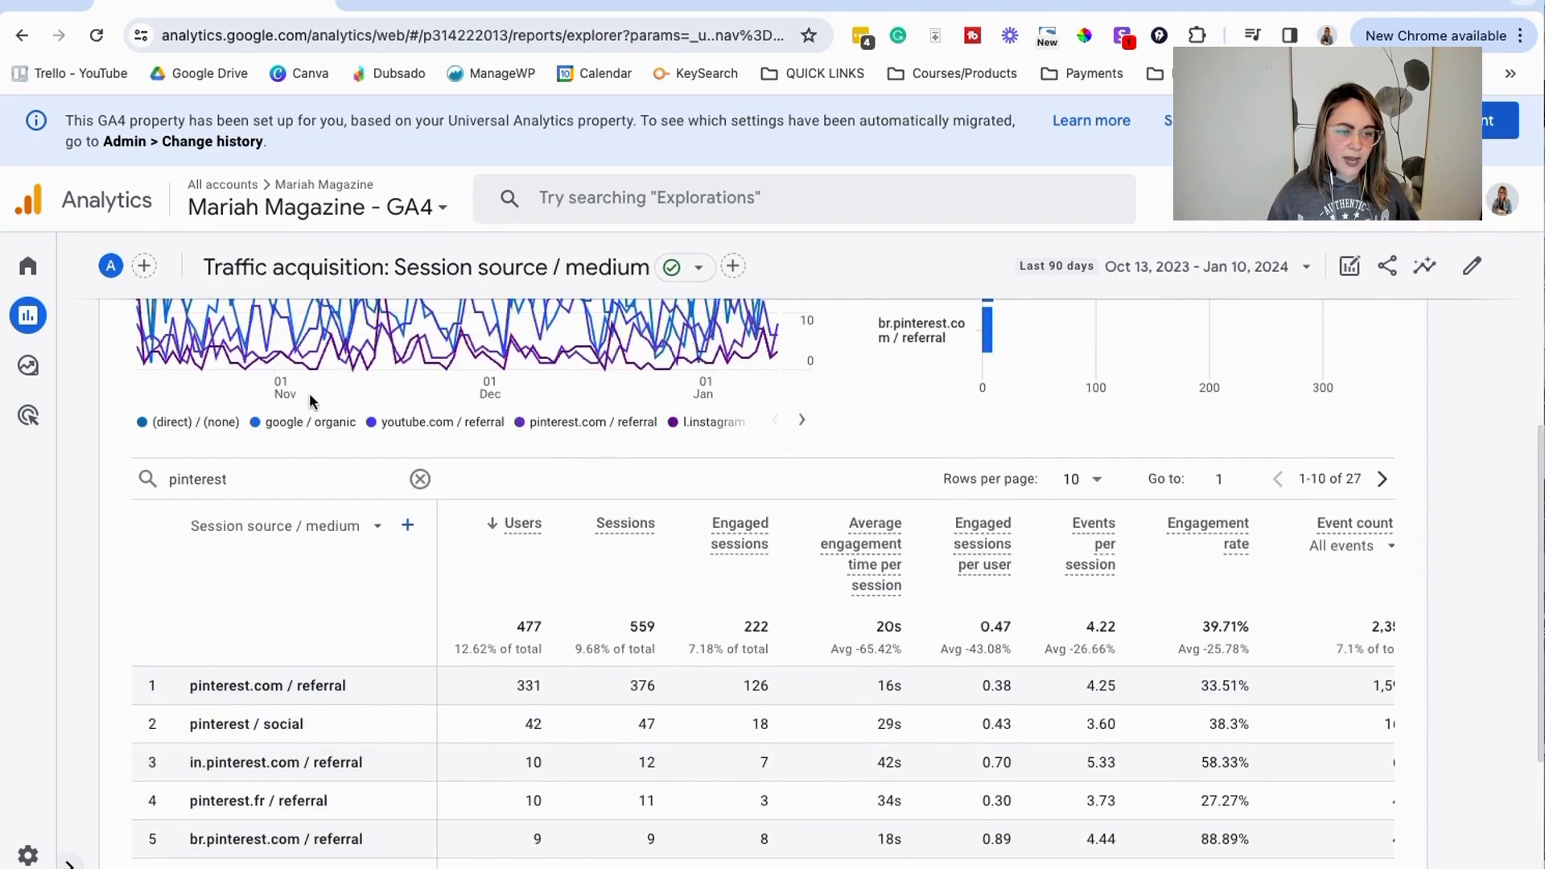
# - Replace the pinterest search with Lin, leaving only linkedin.com / referral
pyautogui.click(420, 480)
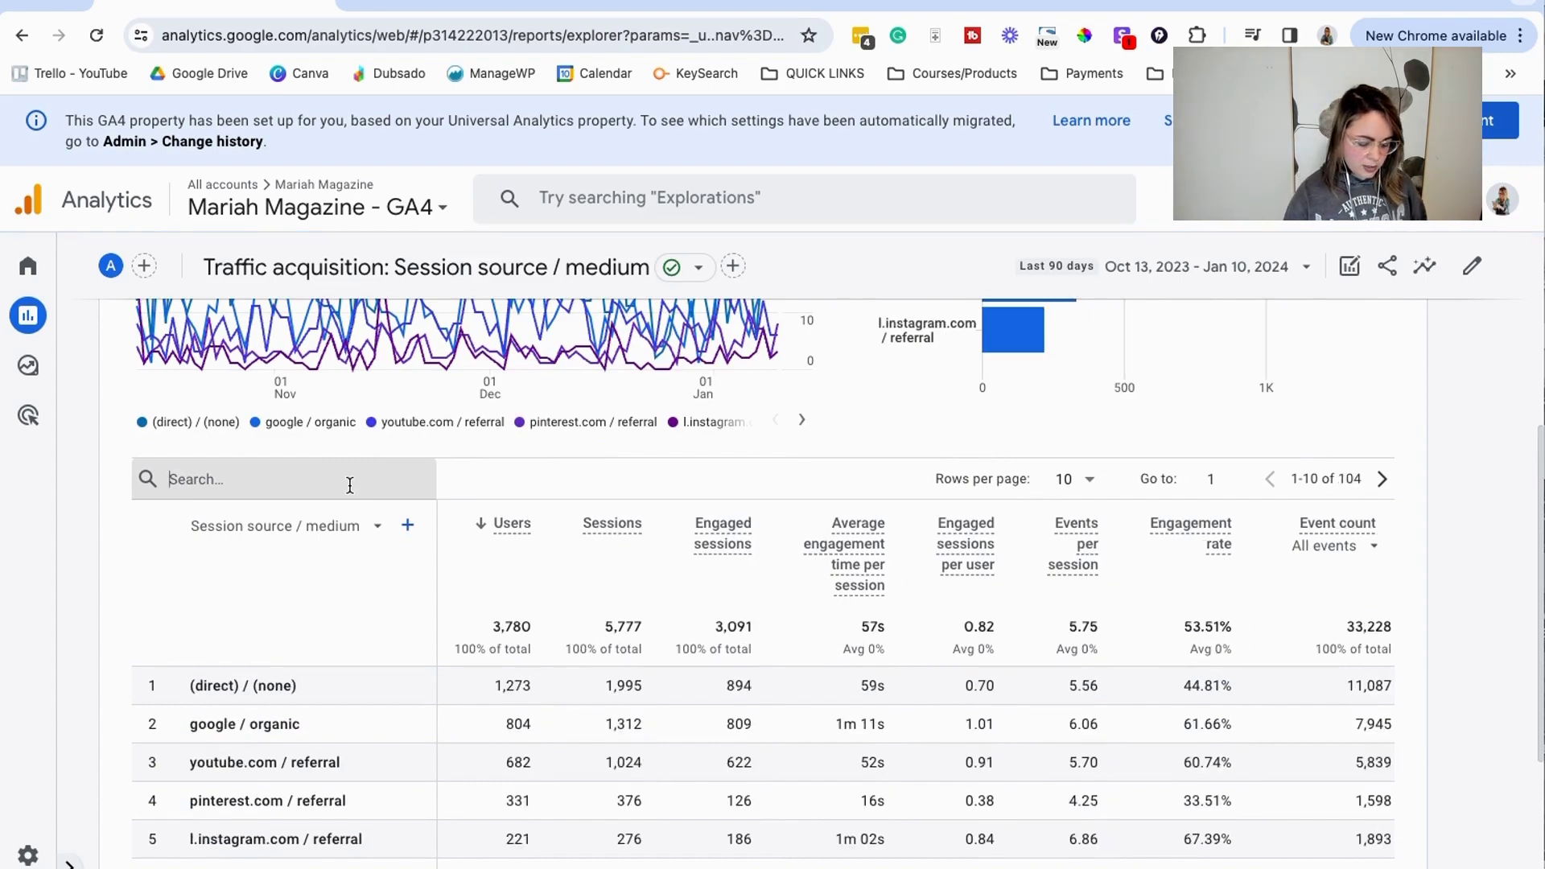
pyautogui.write('Linkedin')
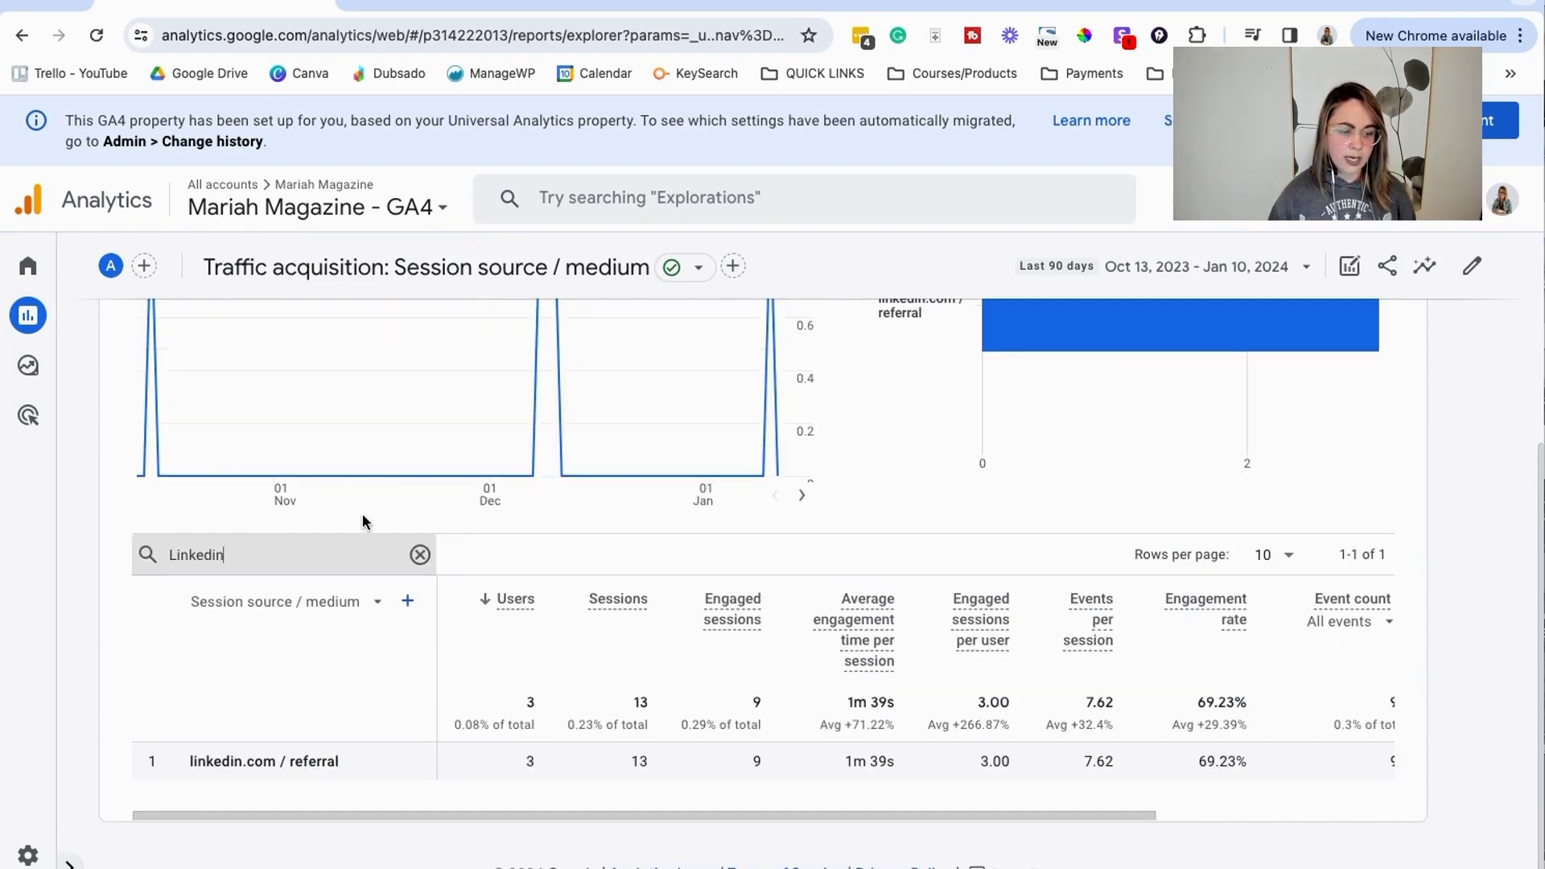
pyautogui.click(408, 601)
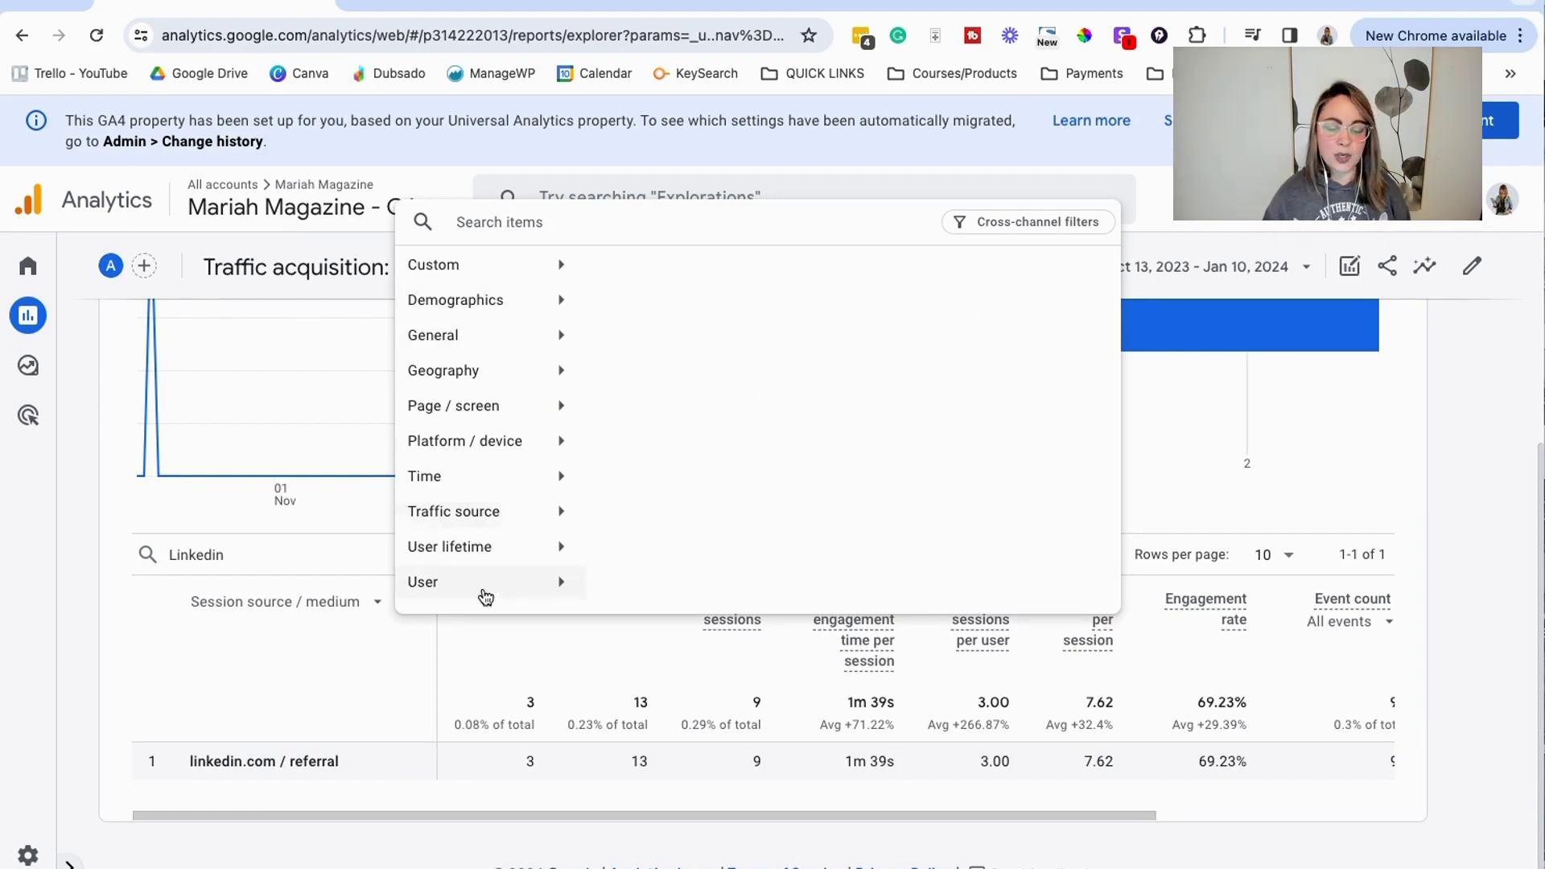
pyautogui.click(448, 791)
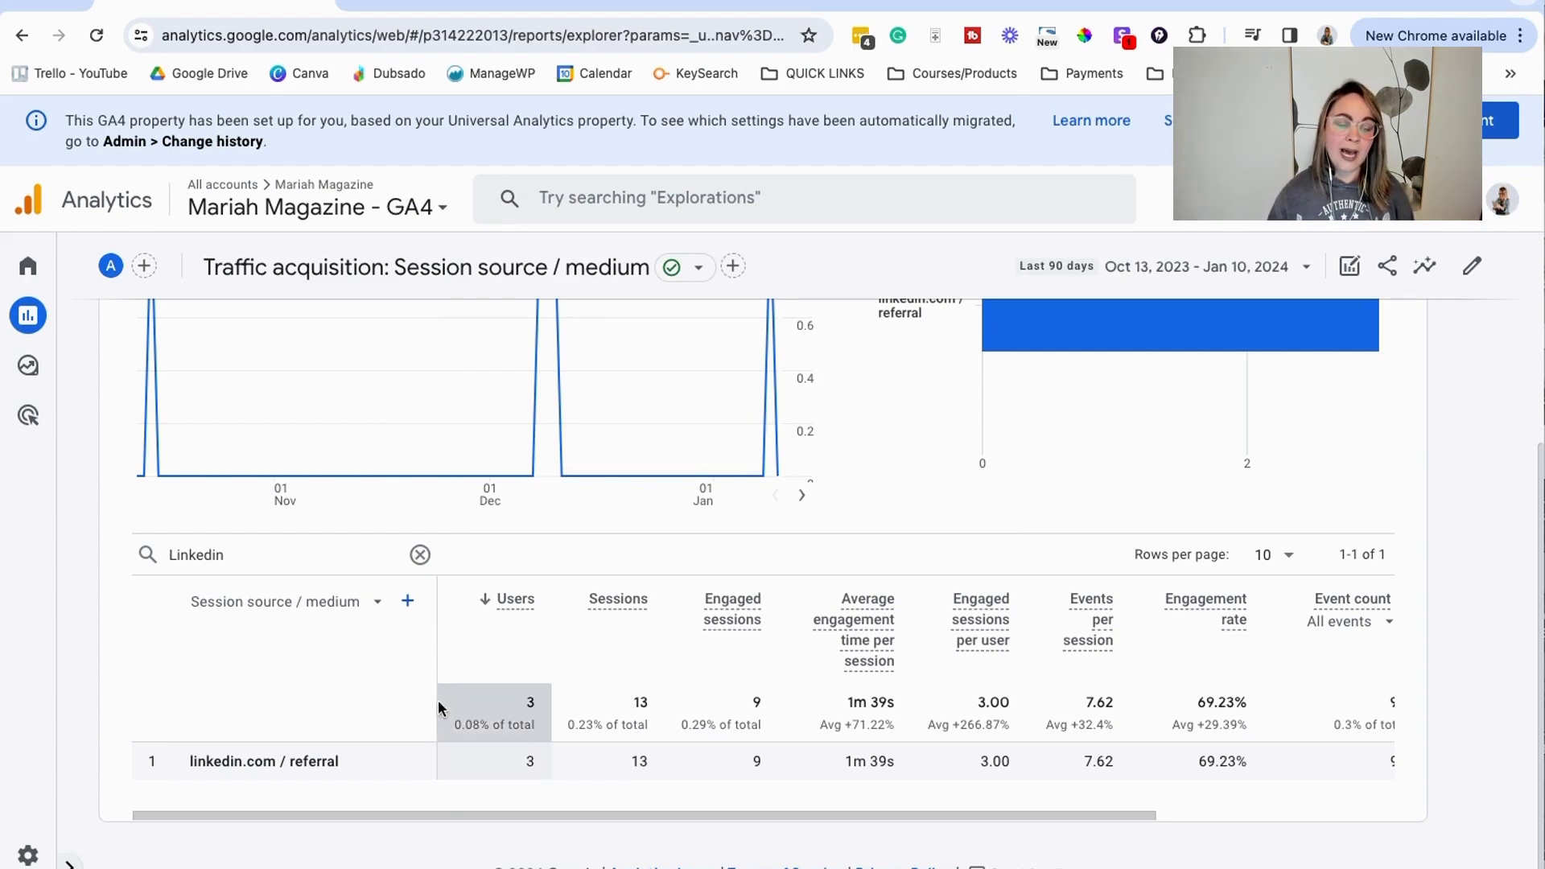
# - Switch the primary dimension back to Session source, leaving linkedin.com with 3 users and 13 sessions
pyautogui.click(342, 599)
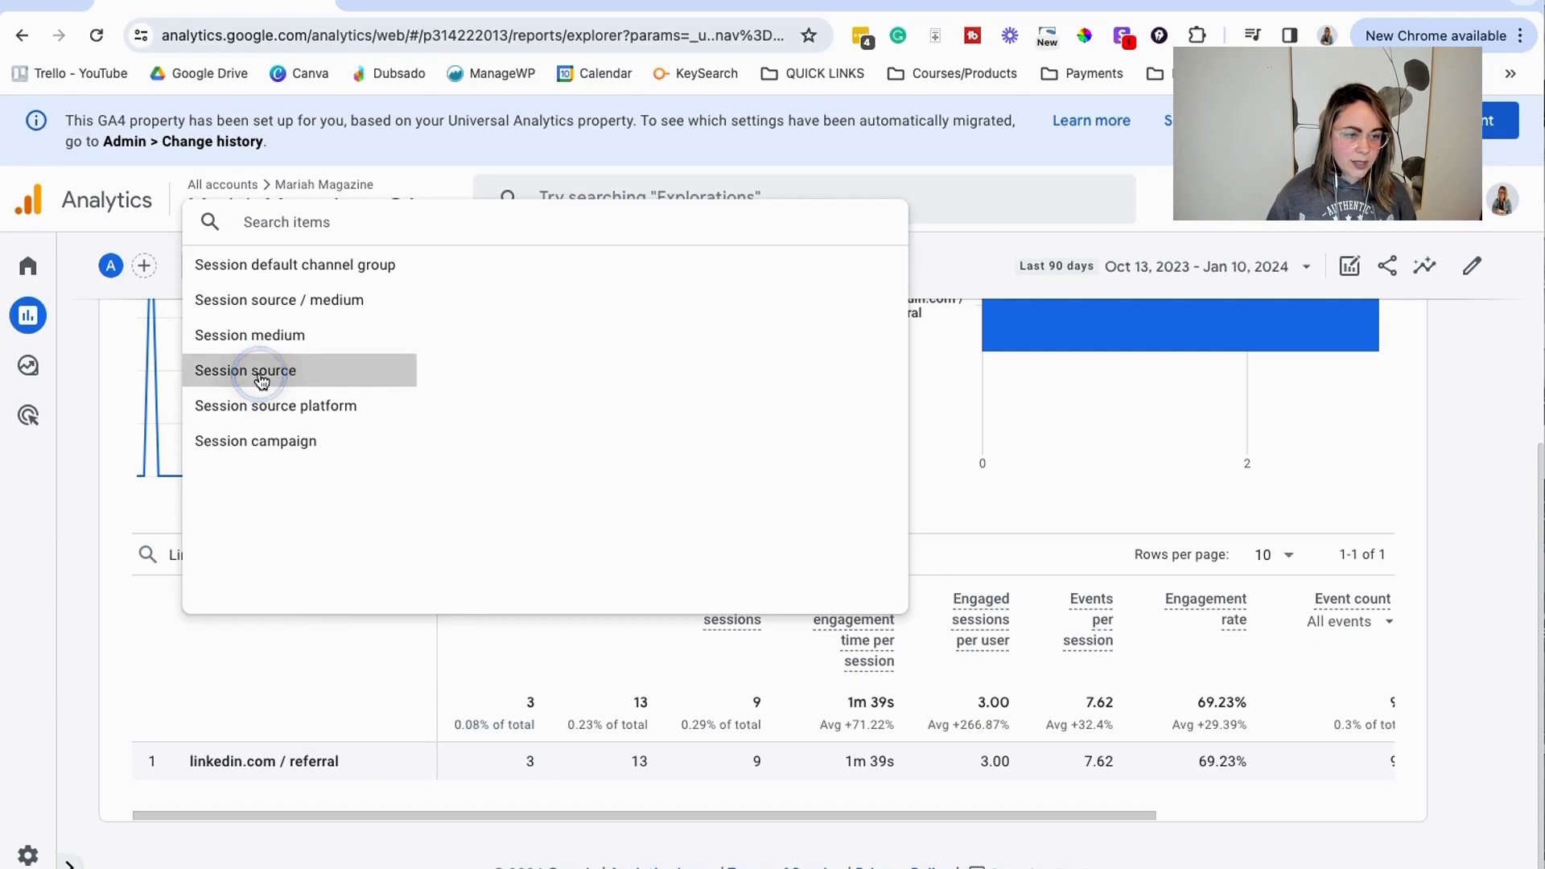
pyautogui.click(256, 370)
pyautogui.click(342, 602)
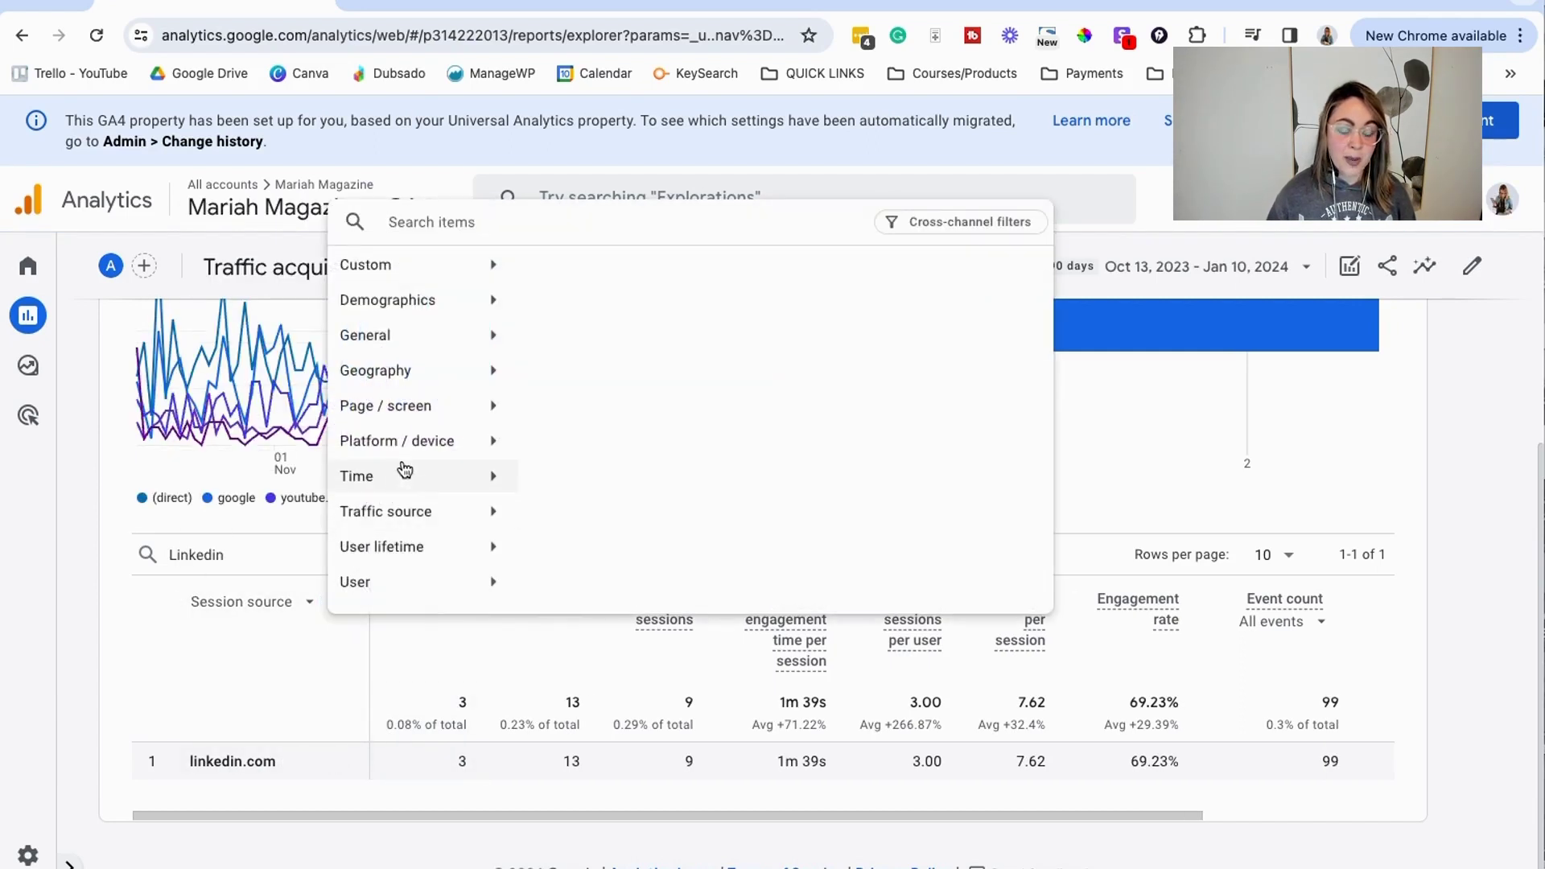
pyautogui.click(424, 419)
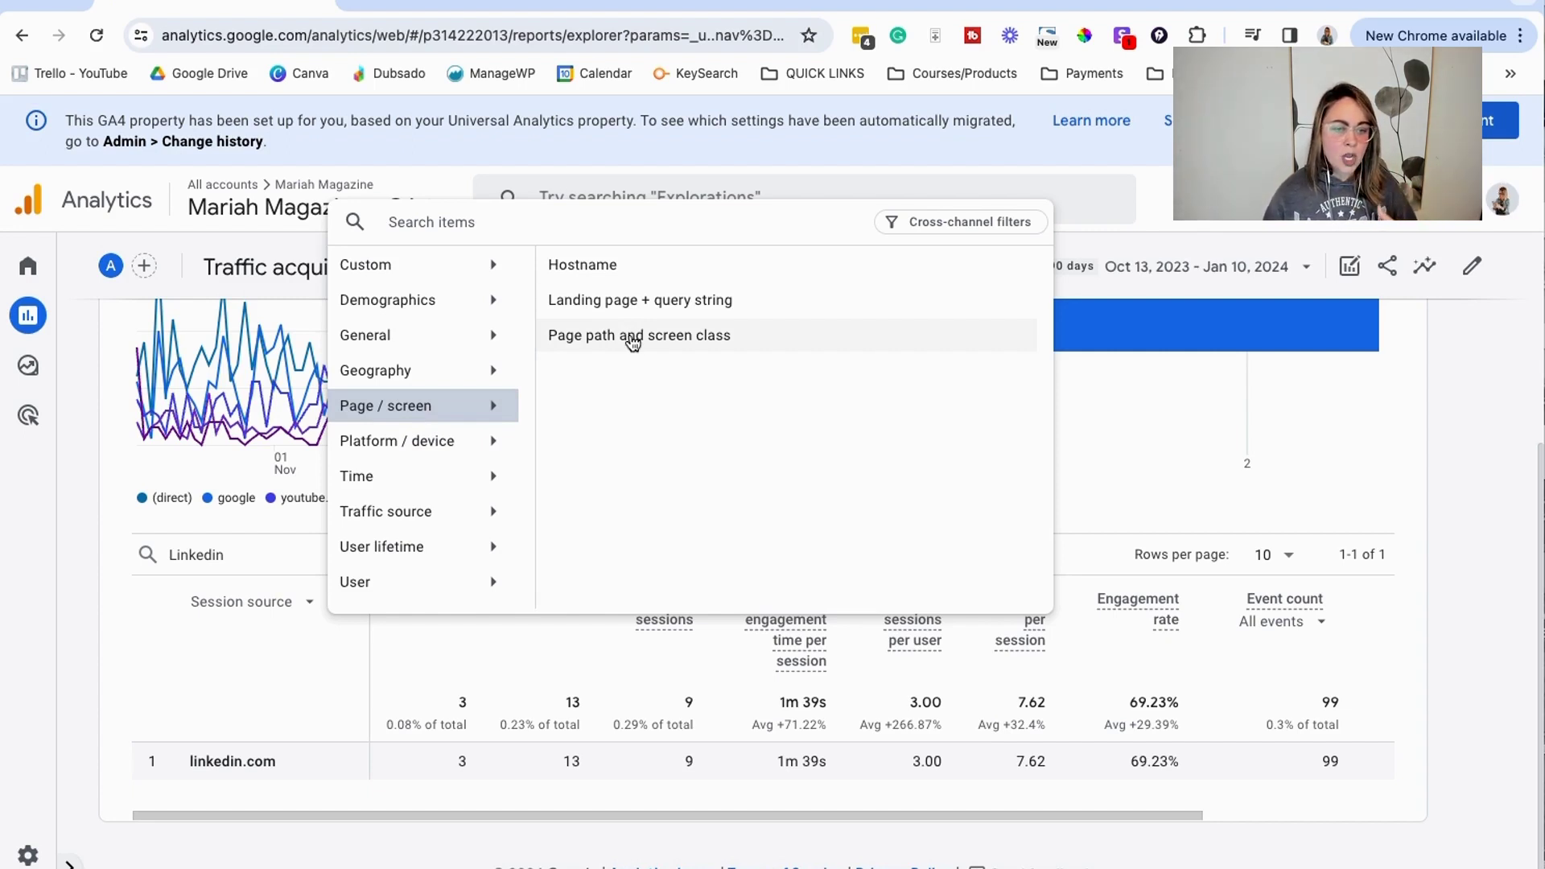
pyautogui.click(258, 599)
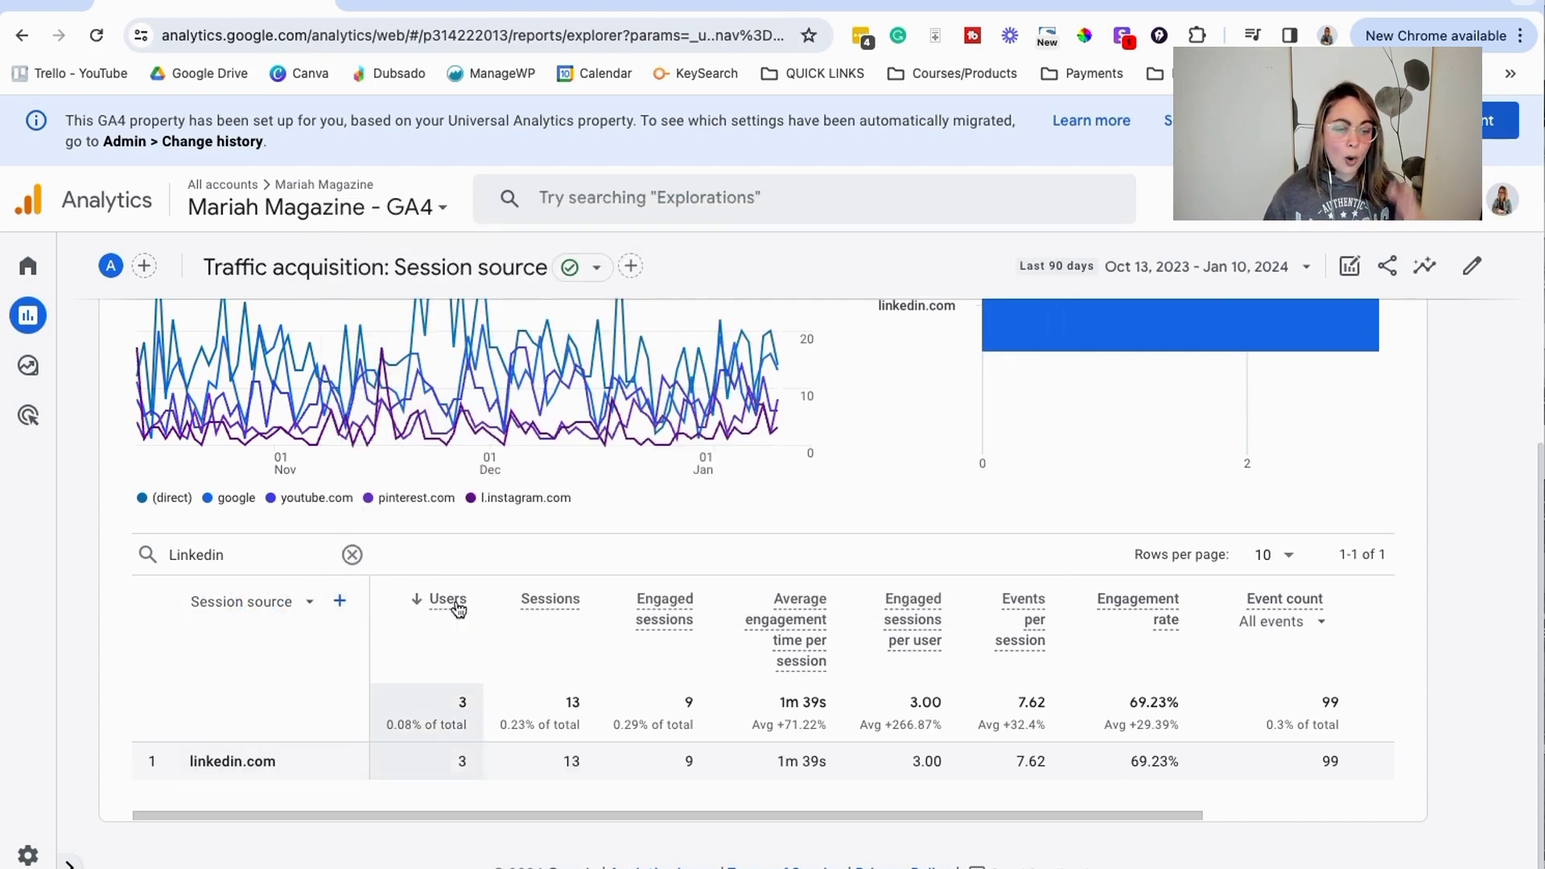
pyautogui.scroll(1, 470, 626)
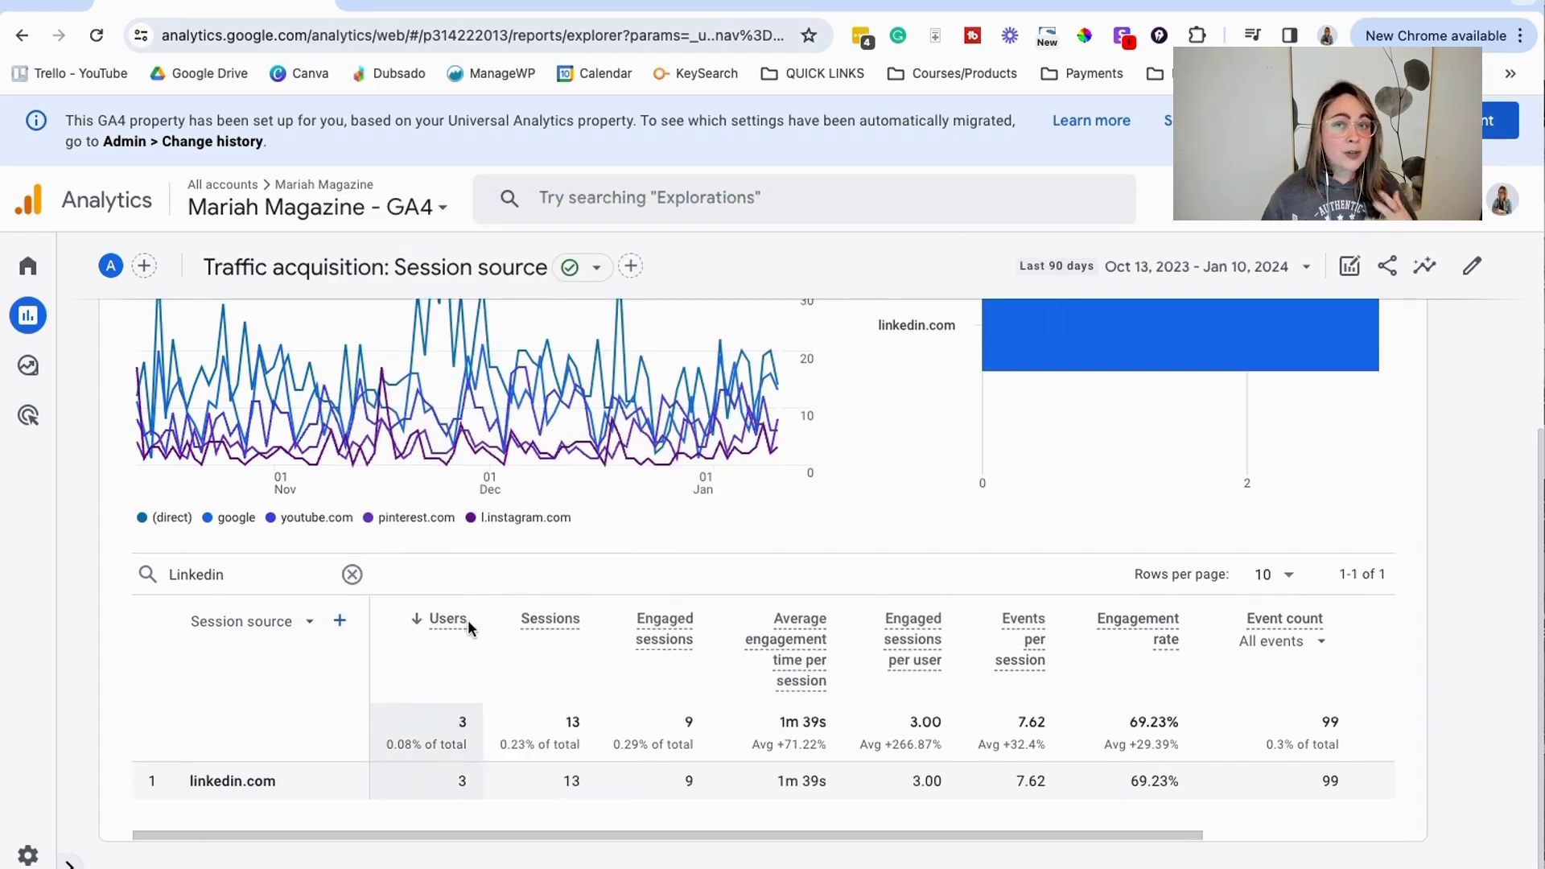
pyautogui.scroll(-1, 476, 617)
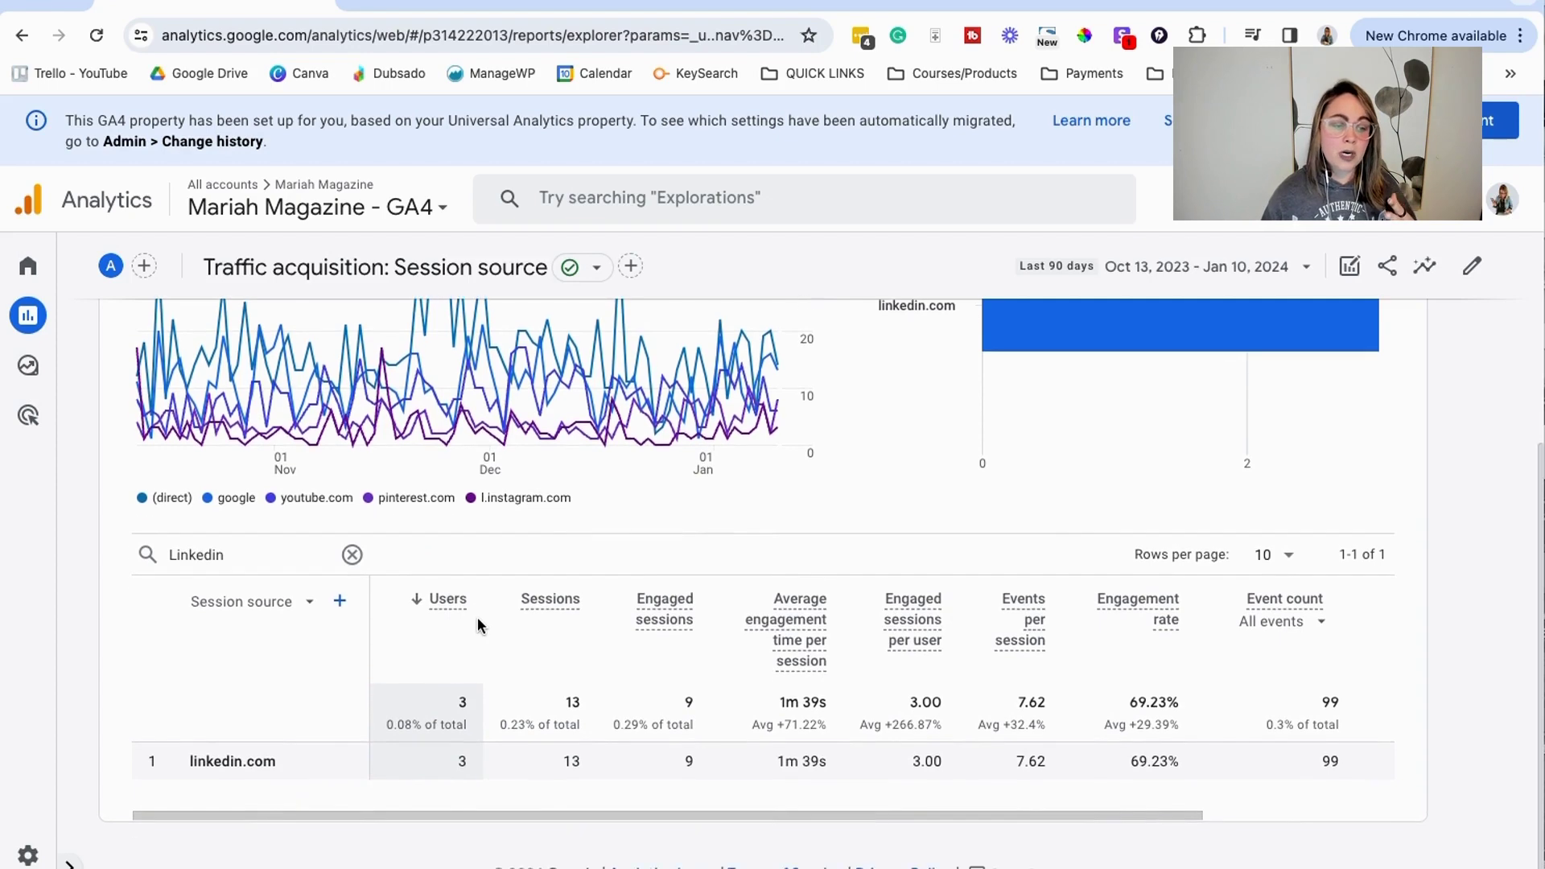
# - Remove the Linkedin search filter so all 103 sources show, led by (direct) with 1,273 users
pyautogui.click(351, 555)
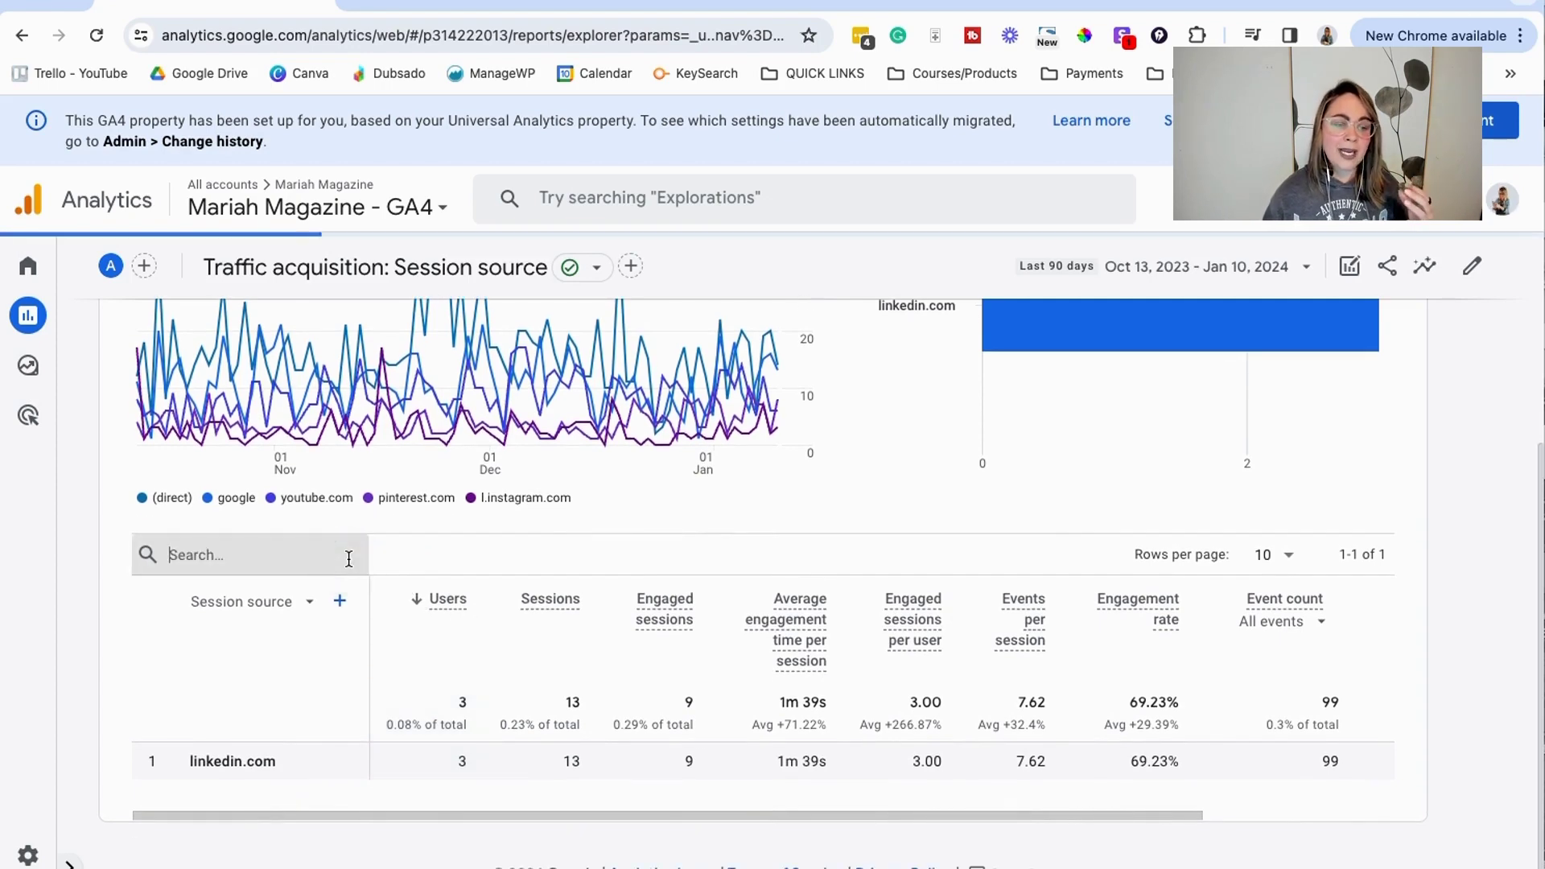
pyautogui.scroll(-3, 673, 576)
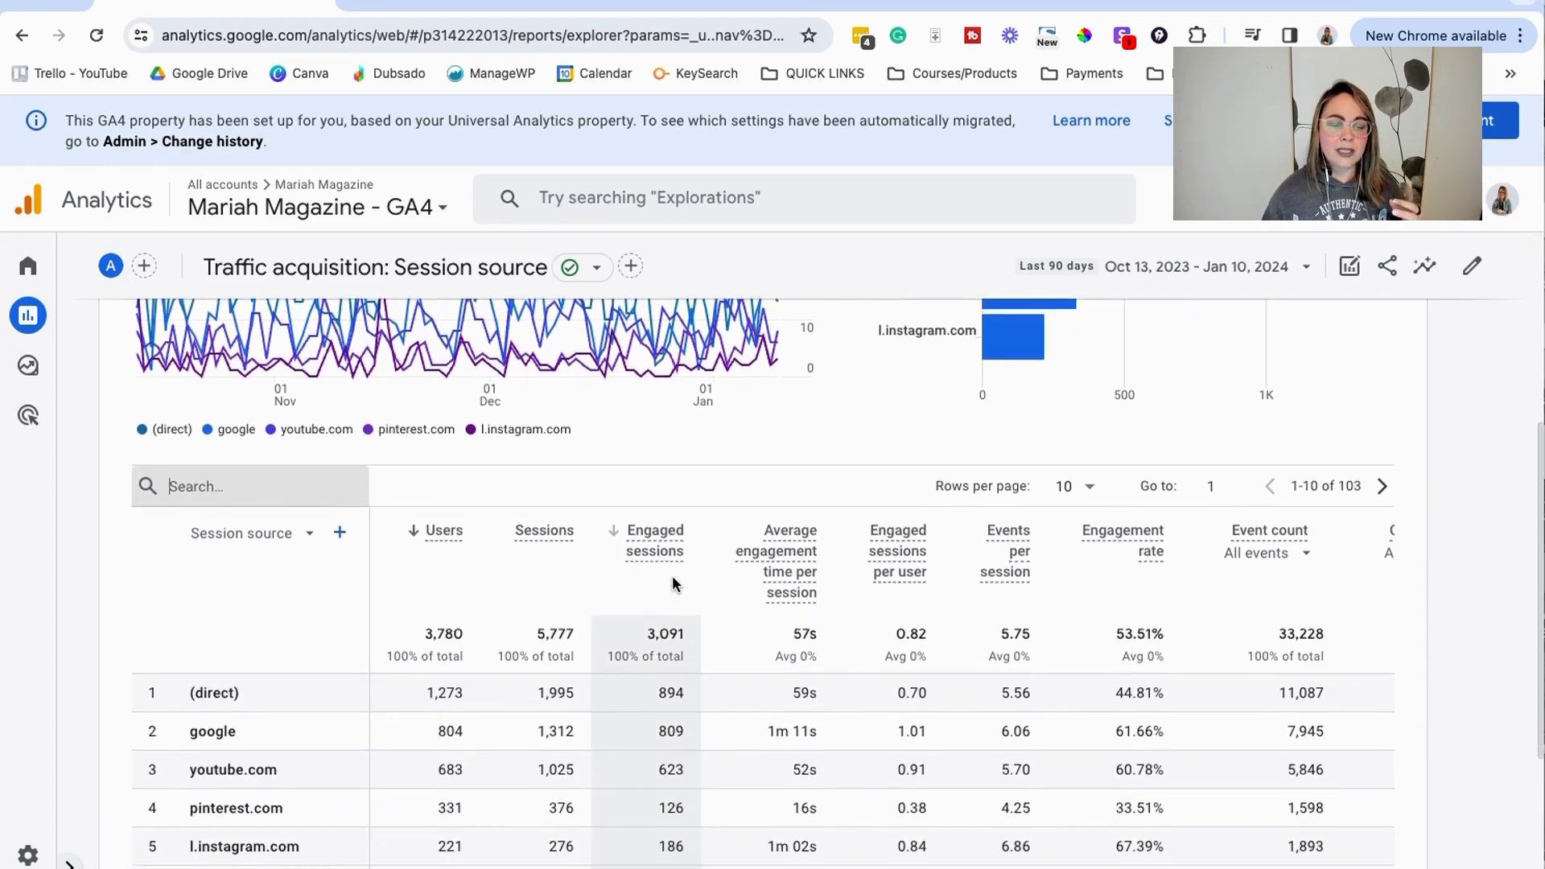